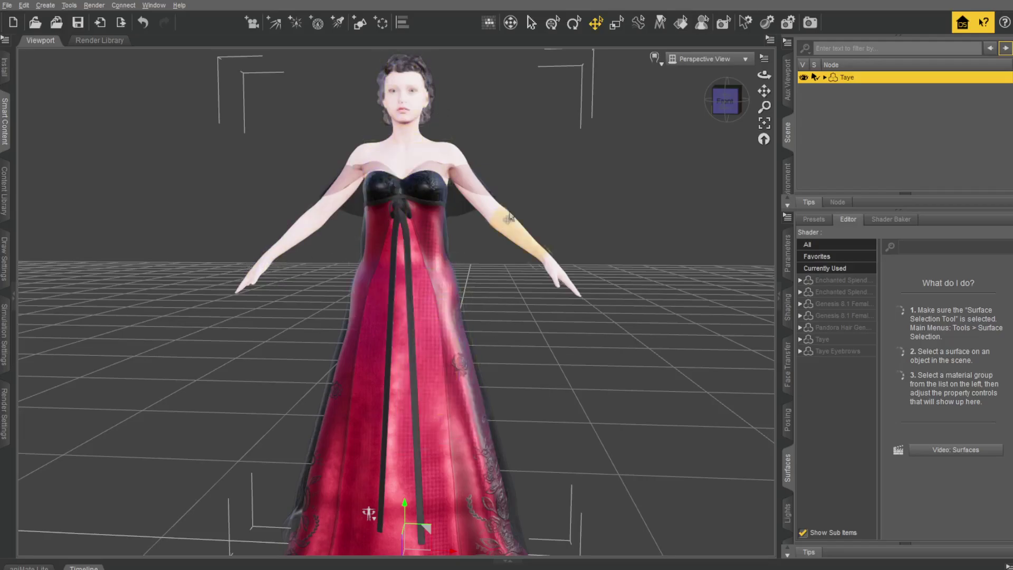
Delete Genesis 8.1 Female Tear and Taye Eyebrows from the Taye figure in the Scene pane.
{"action": "left_click", "coordinate": [823, 77]}
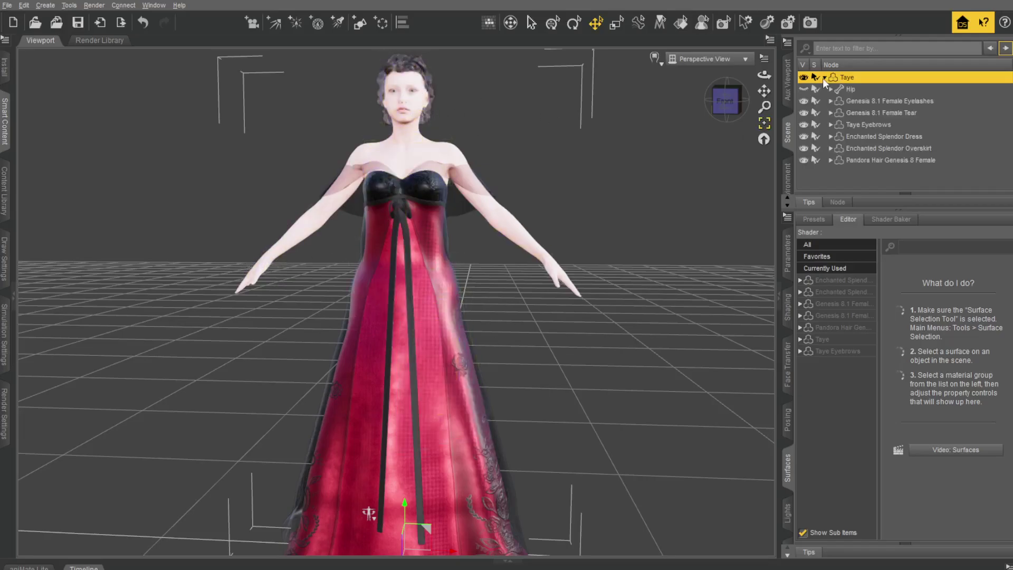
{"action": "left_click", "coordinate": [897, 114]}
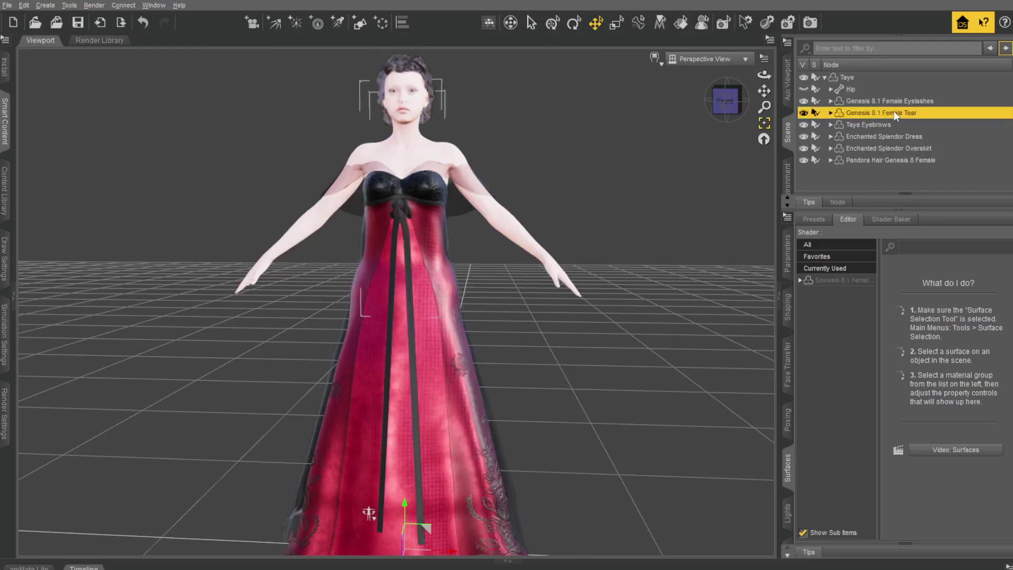
{"action": "key", "text": "Delete"}
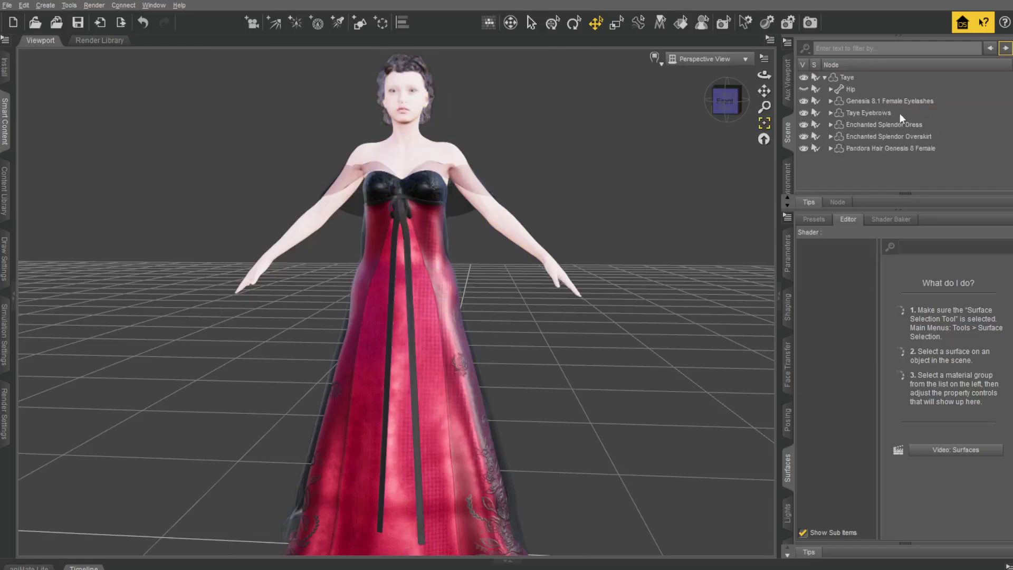
{"action": "left_click", "coordinate": [871, 112]}
{"action": "key", "text": "Delete"}
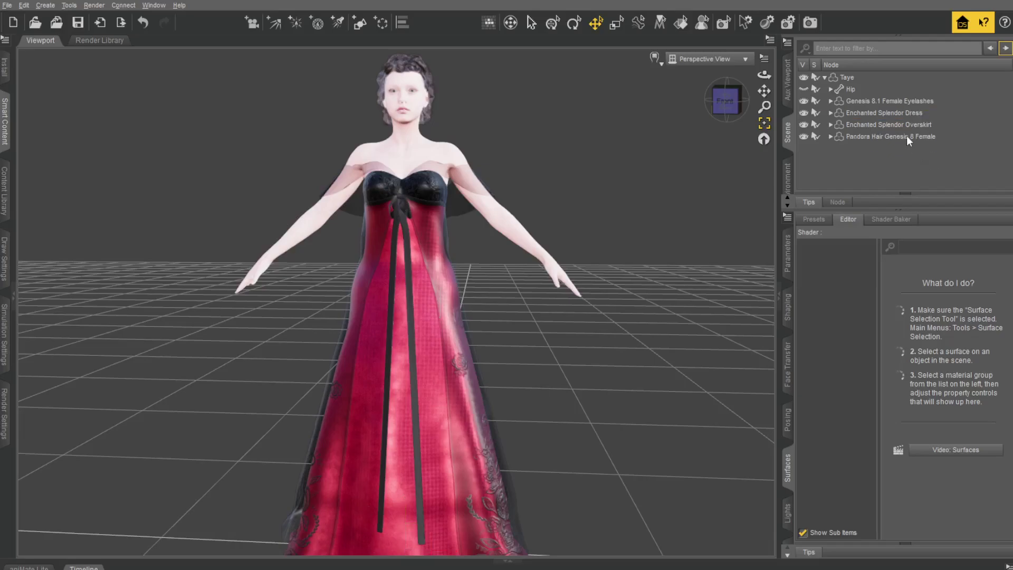
Switch to the Joint Editor tool and turn the view to a front-right angle.
{"action": "left_click", "coordinate": [825, 77]}
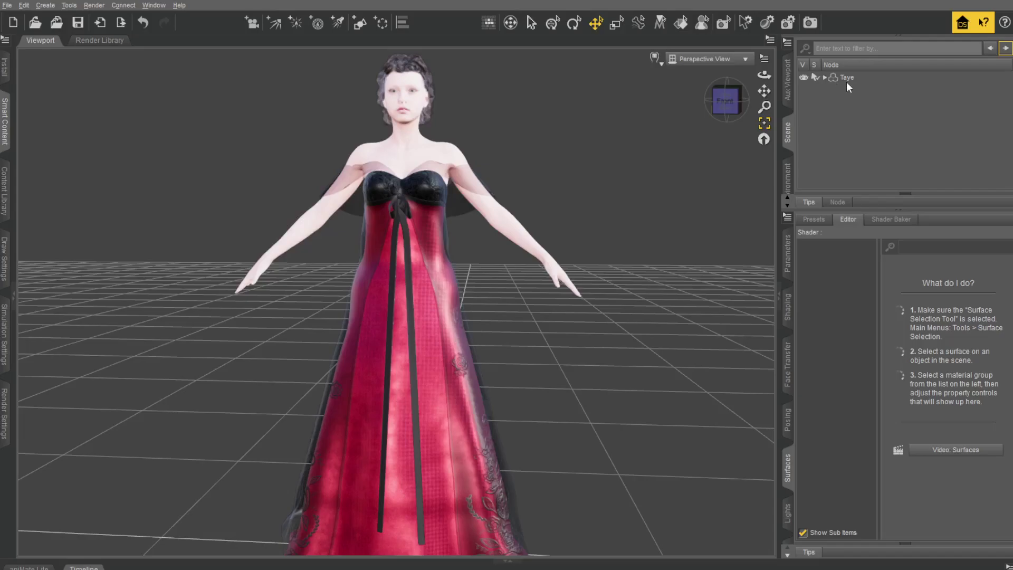
{"action": "left_click", "coordinate": [69, 5]}
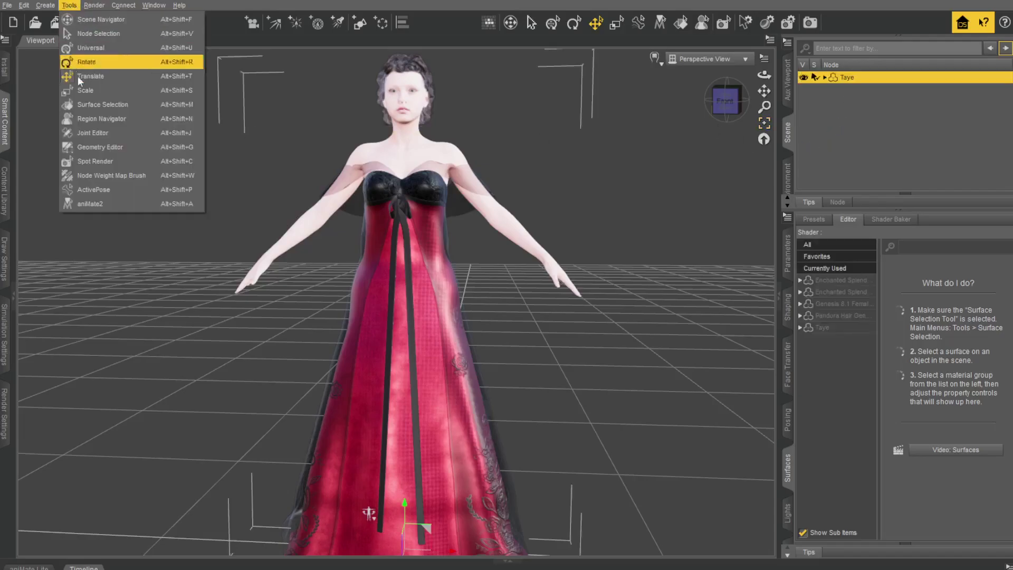
{"action": "left_click", "coordinate": [92, 132]}
{"action": "scroll", "coordinate": [625, 220], "scroll_direction": "up", "scroll_amount": 5}
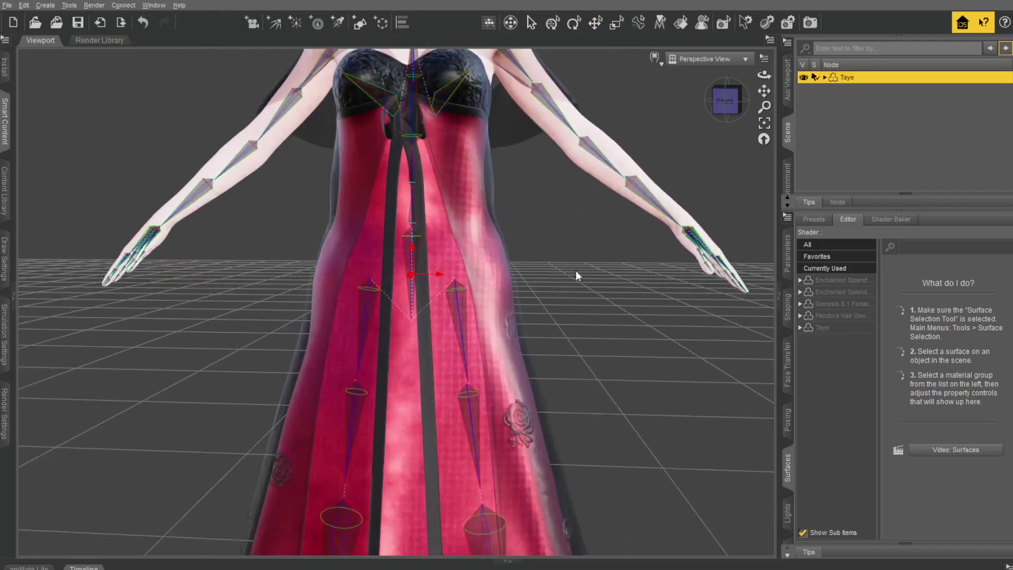
{"action": "left_click", "coordinate": [745, 93]}
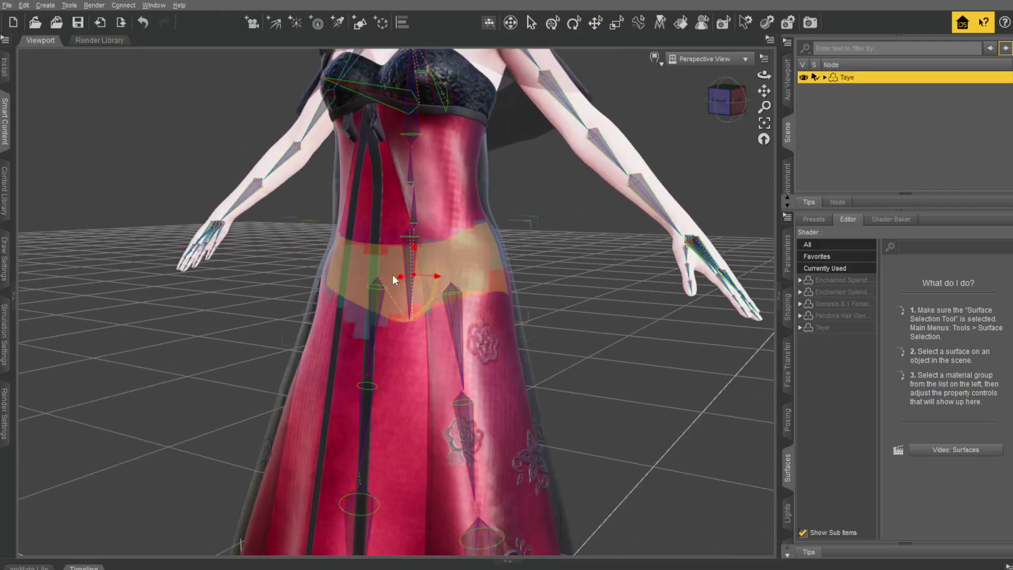
Rename the hip node from Genesis8_1Female to Genesis8Female and set its label to Genesis8Female.
{"action": "right_click", "coordinate": [414, 274]}
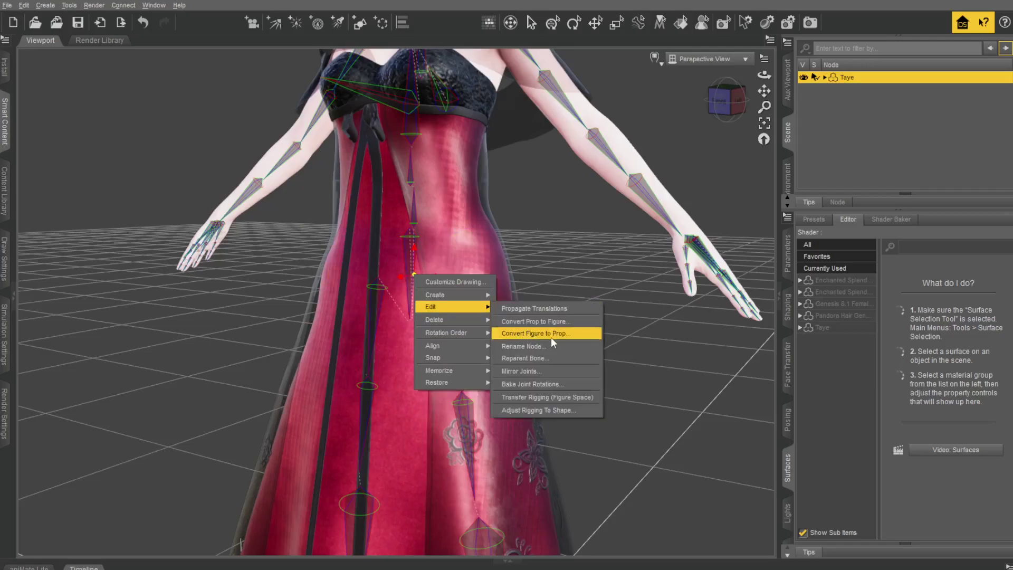
{"action": "left_click", "coordinate": [531, 346]}
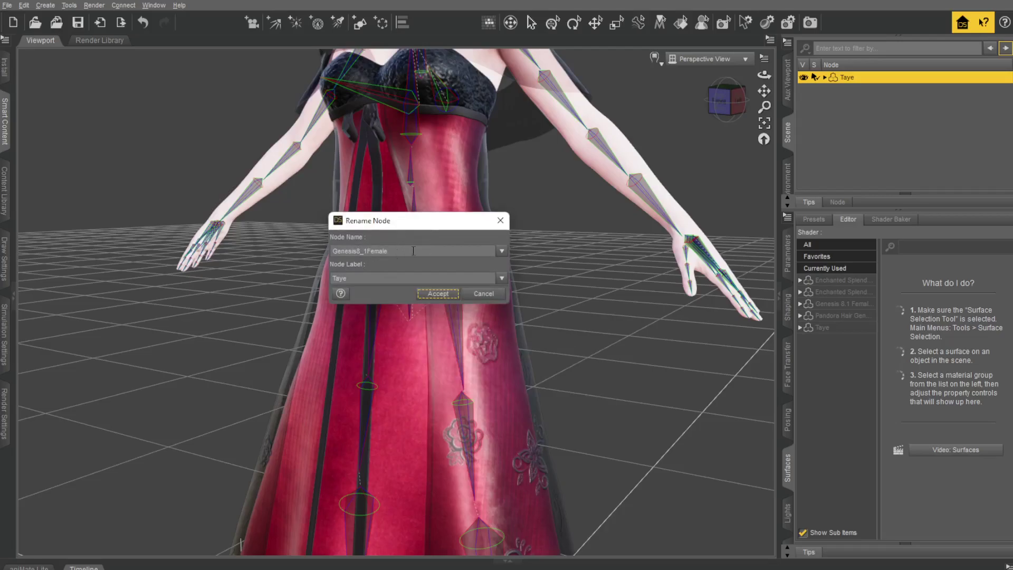
{"action": "left_click", "coordinate": [366, 251]}
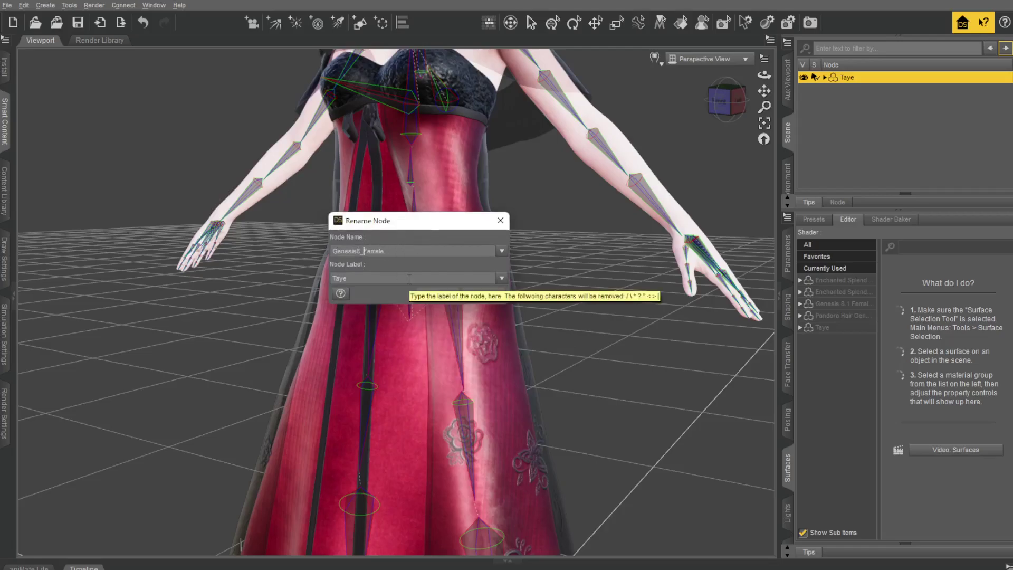
{"action": "key", "text": "BackSpace"}
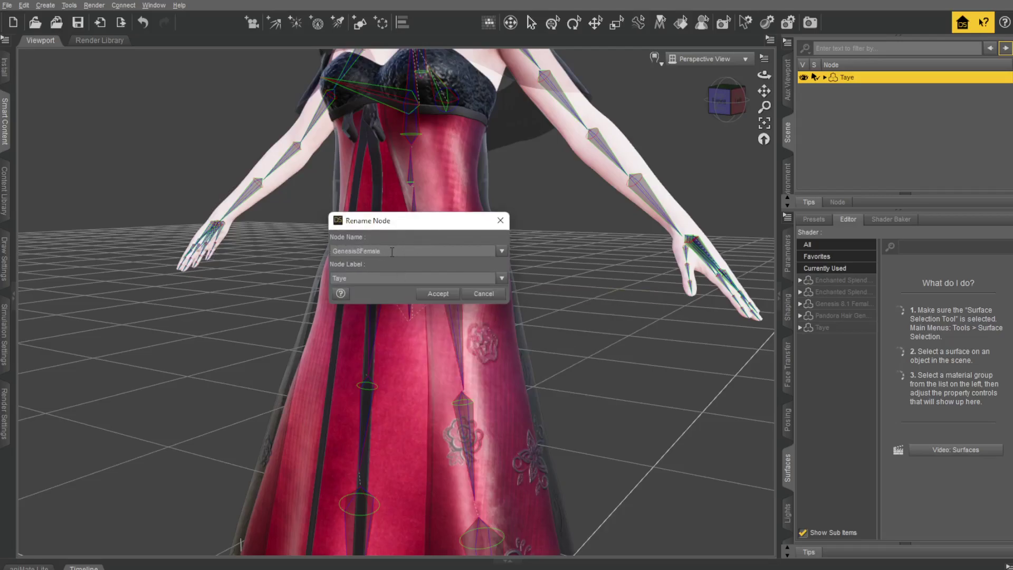
{"action": "key", "text": "ctrl+a"}
{"action": "key", "text": "ctrl+c"}
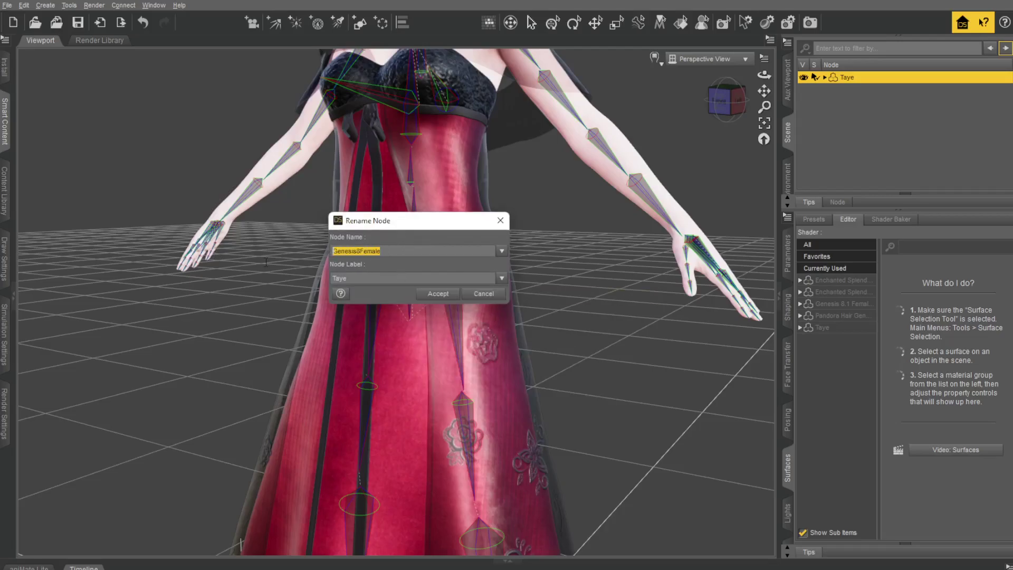
{"action": "double_click", "coordinate": [356, 278]}
{"action": "key", "text": "ctrl+v"}
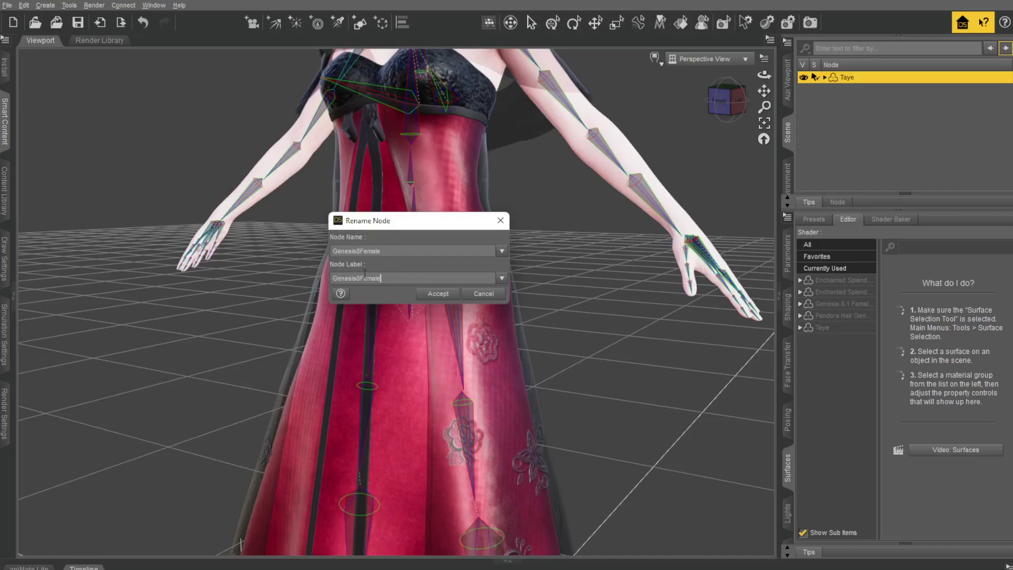
{"action": "left_click", "coordinate": [444, 294]}
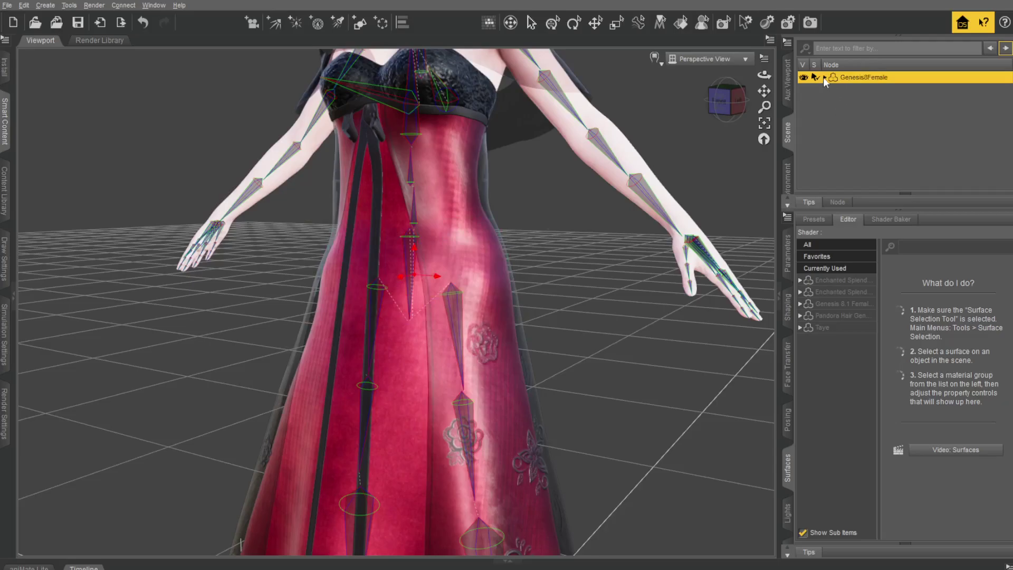
Switch back to the move tool and turn the view toward the figure's front.
{"action": "scroll", "coordinate": [559, 342], "scroll_direction": "down", "scroll_amount": 5}
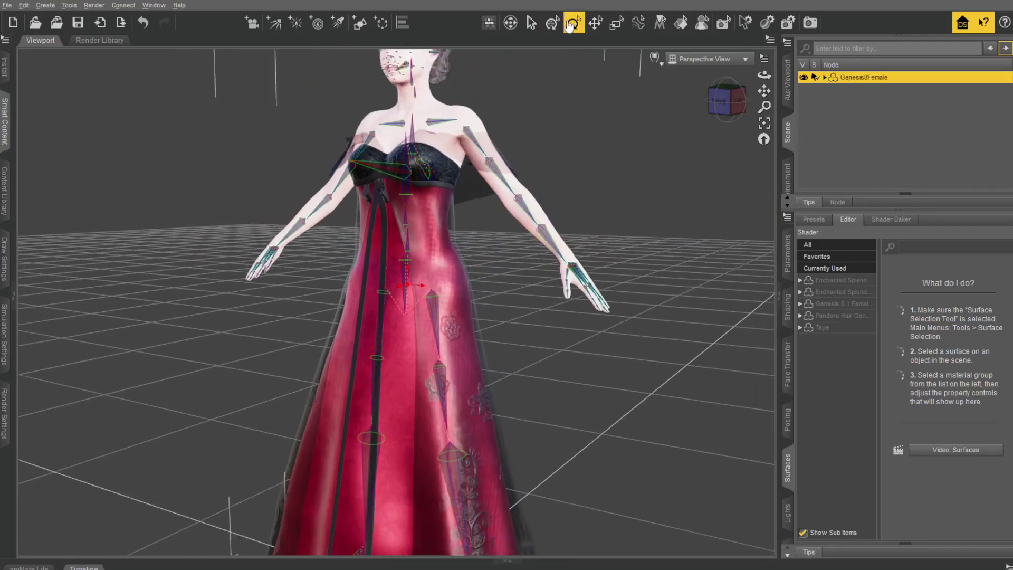
{"action": "left_click", "coordinate": [595, 24]}
{"action": "scroll", "coordinate": [586, 329], "scroll_direction": "down", "scroll_amount": 5}
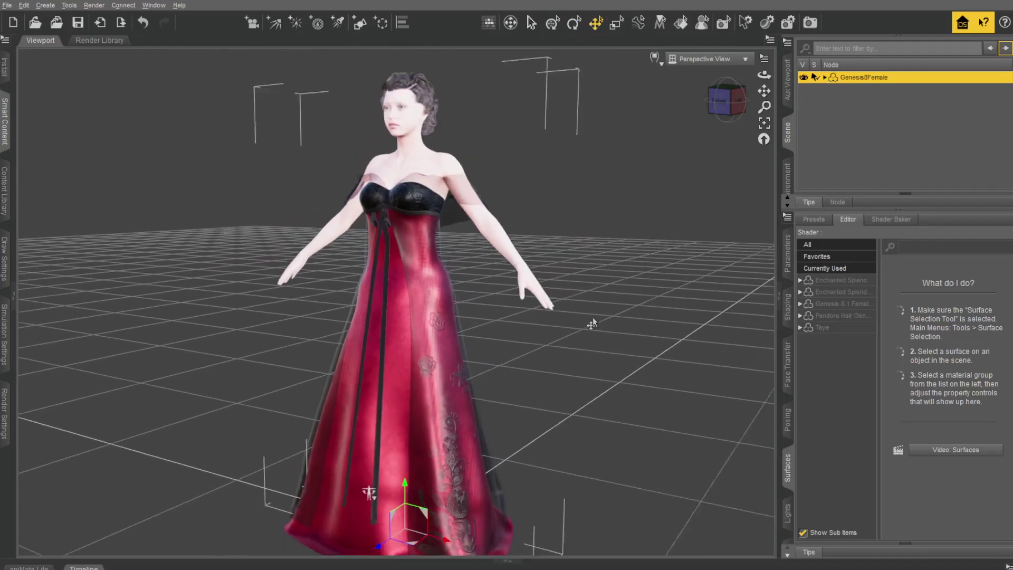
{"action": "left_click", "coordinate": [724, 111]}
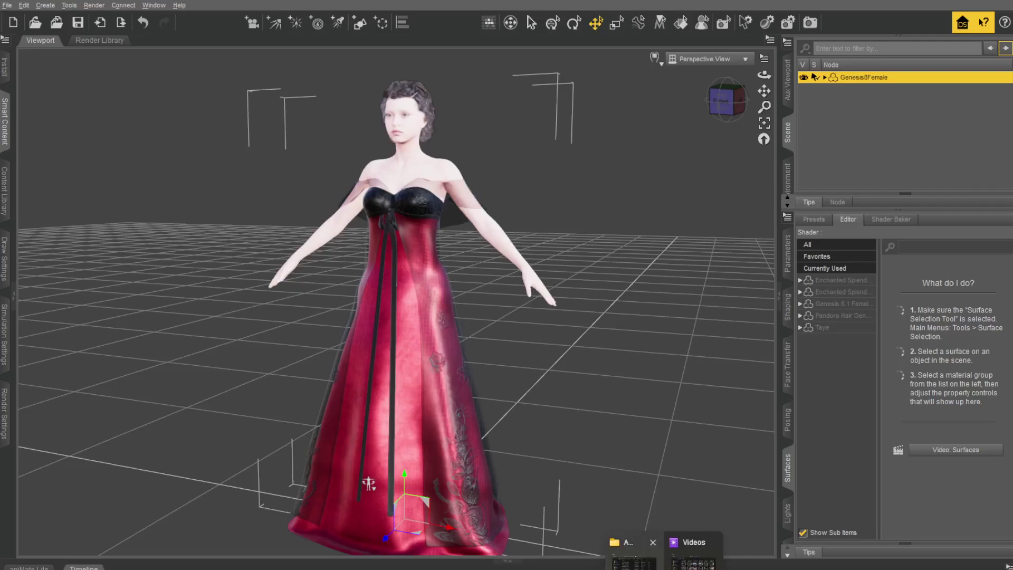
Drag G81FemaleA_pose.duf from the DazResource A_Pose folder onto the Daz figure.
{"action": "left_click", "coordinate": [623, 546]}
{"action": "left_click_drag", "start_coordinate": [761, 48], "coordinate": [428, 90]}
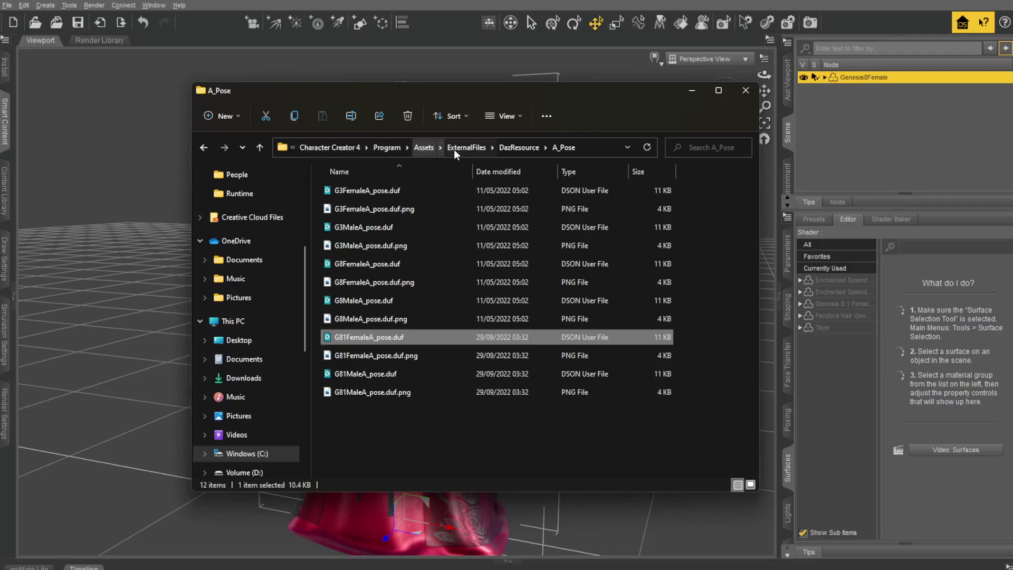
{"action": "left_click", "coordinate": [528, 147]}
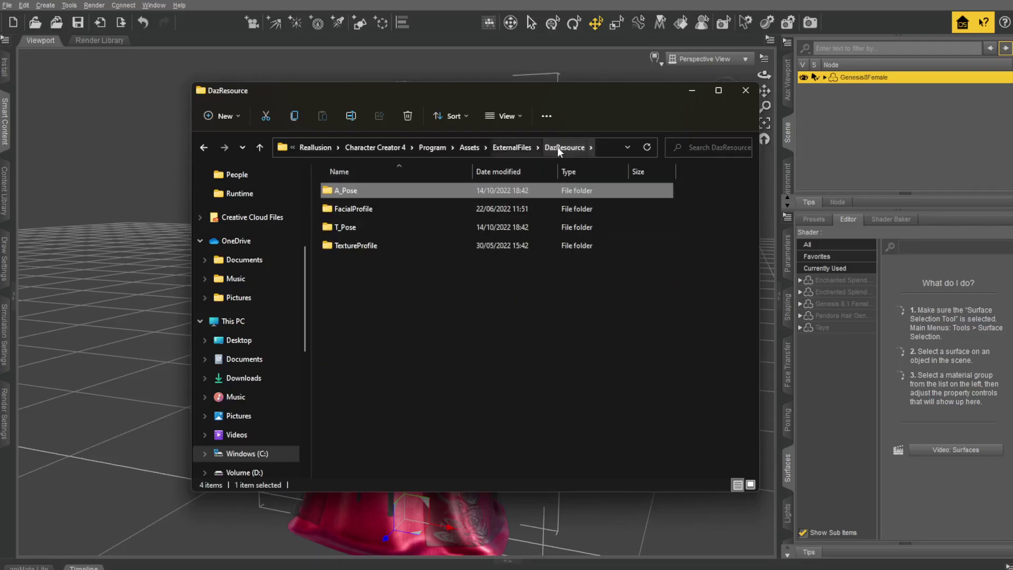
{"action": "double_click", "coordinate": [350, 191]}
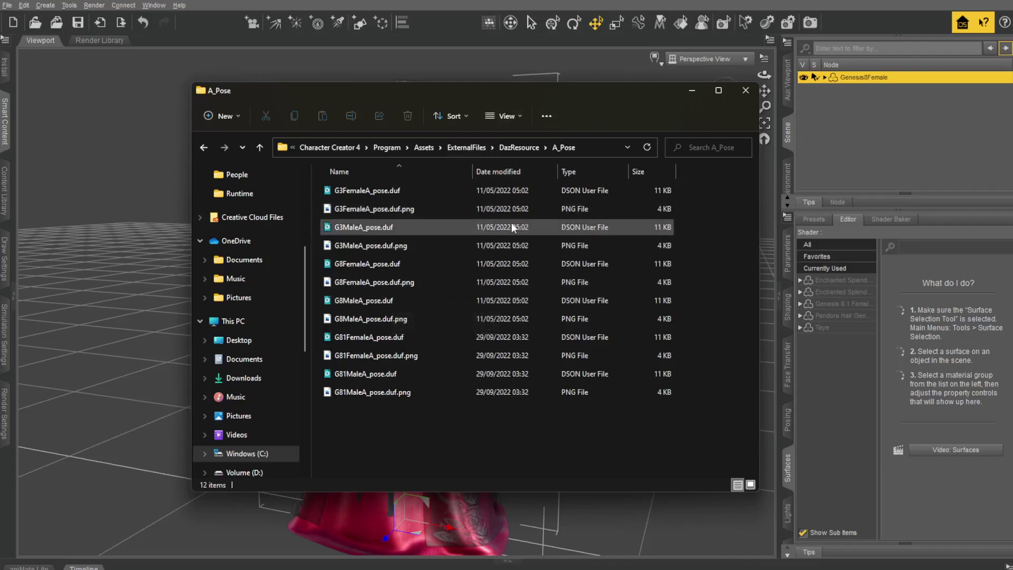
{"action": "left_click_drag", "start_coordinate": [495, 93], "coordinate": [833, 45]}
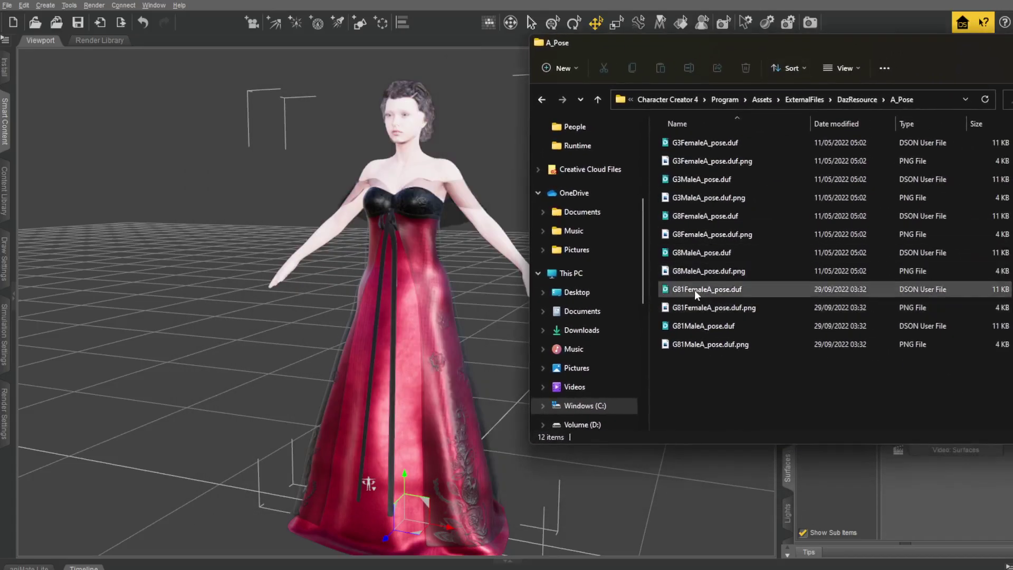
{"action": "left_click", "coordinate": [683, 290]}
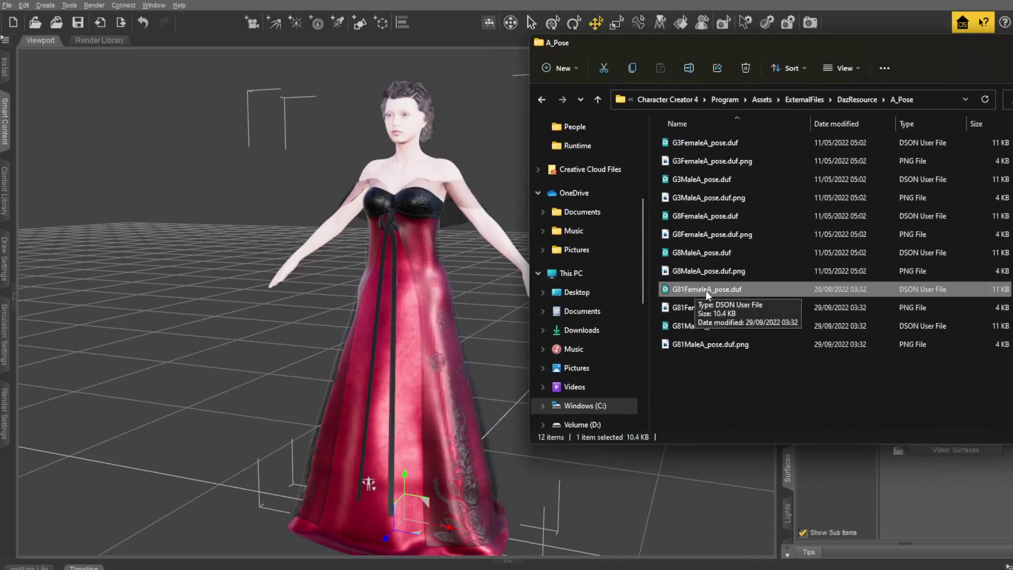
{"action": "left_click_drag", "start_coordinate": [699, 290], "coordinate": [519, 306]}
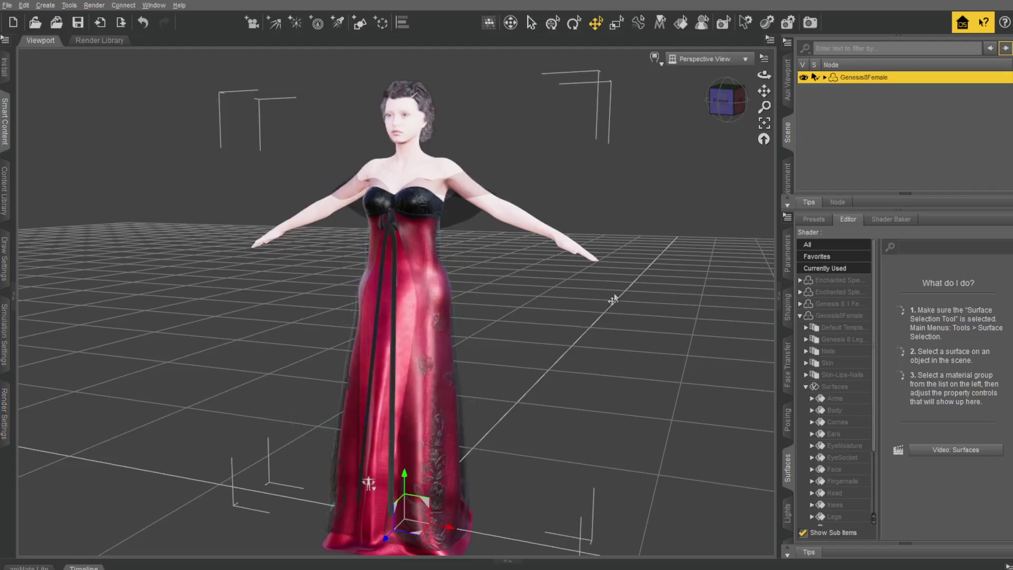
Unparent Pandora Hair, the overskirt and the dress from Genesis8Female.
{"action": "left_click", "coordinate": [722, 101]}
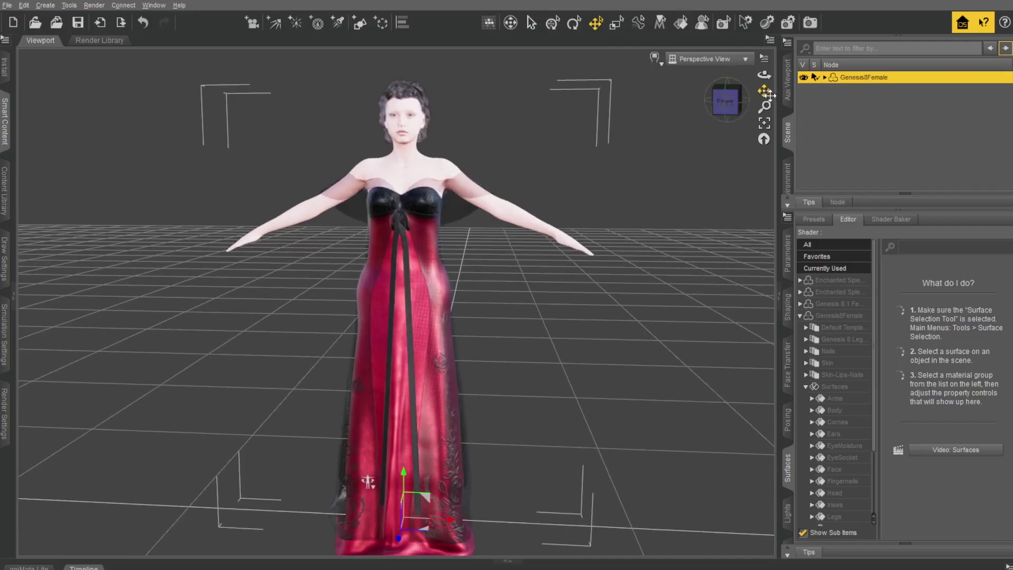
{"action": "left_click_drag", "start_coordinate": [764, 91], "coordinate": [764, 94]}
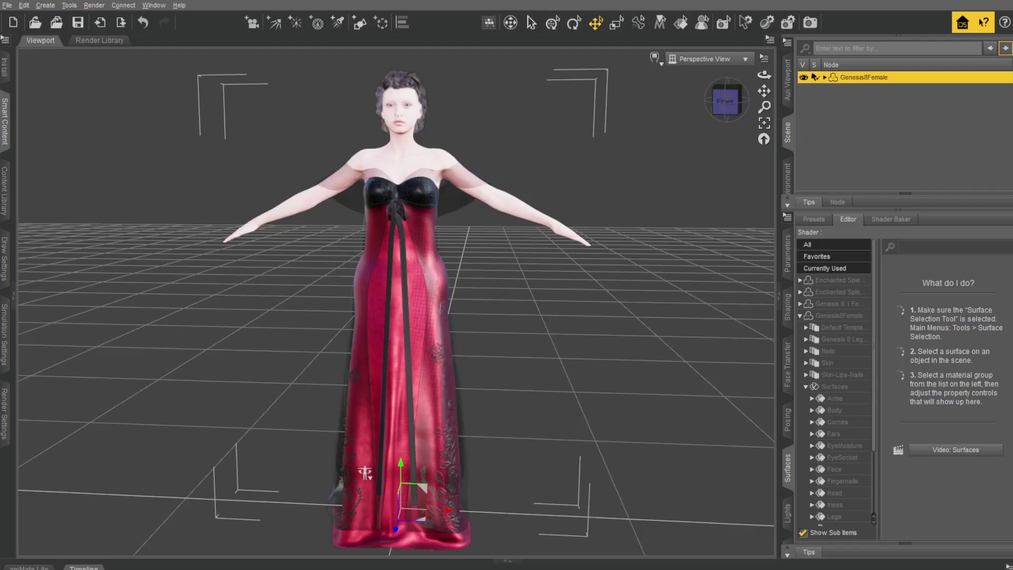
{"action": "left_click", "coordinate": [824, 77]}
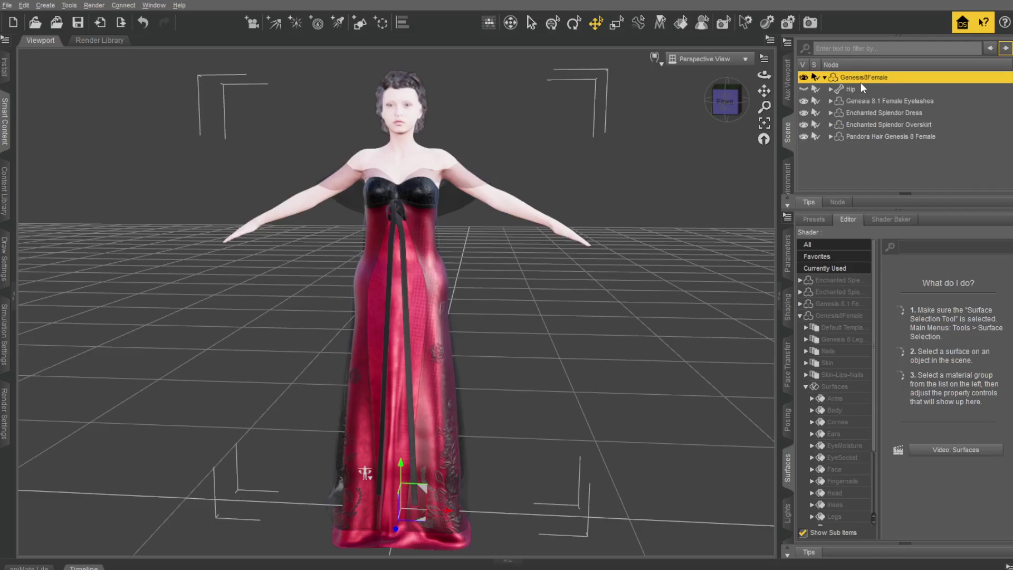
{"action": "left_click", "coordinate": [875, 138]}
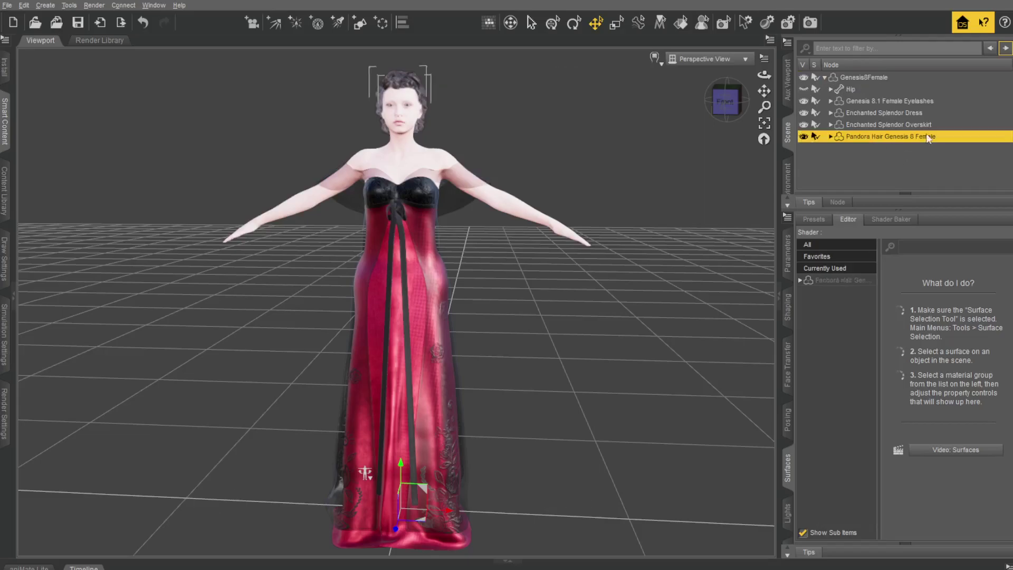
{"action": "left_click", "coordinate": [903, 124], "text": "ctrl"}
{"action": "left_click", "coordinate": [900, 113], "text": "ctrl"}
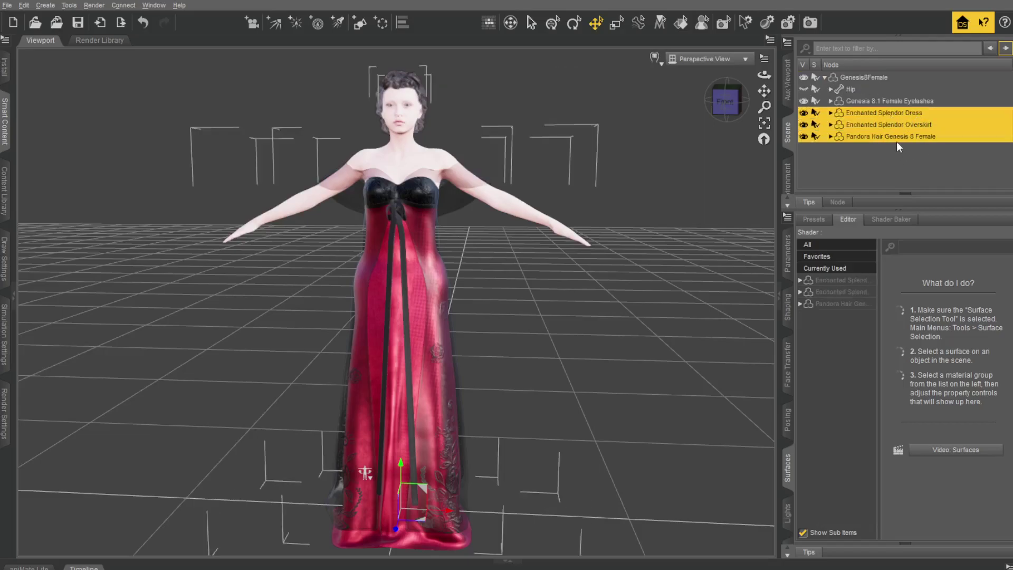
{"action": "right_click", "coordinate": [860, 125]}
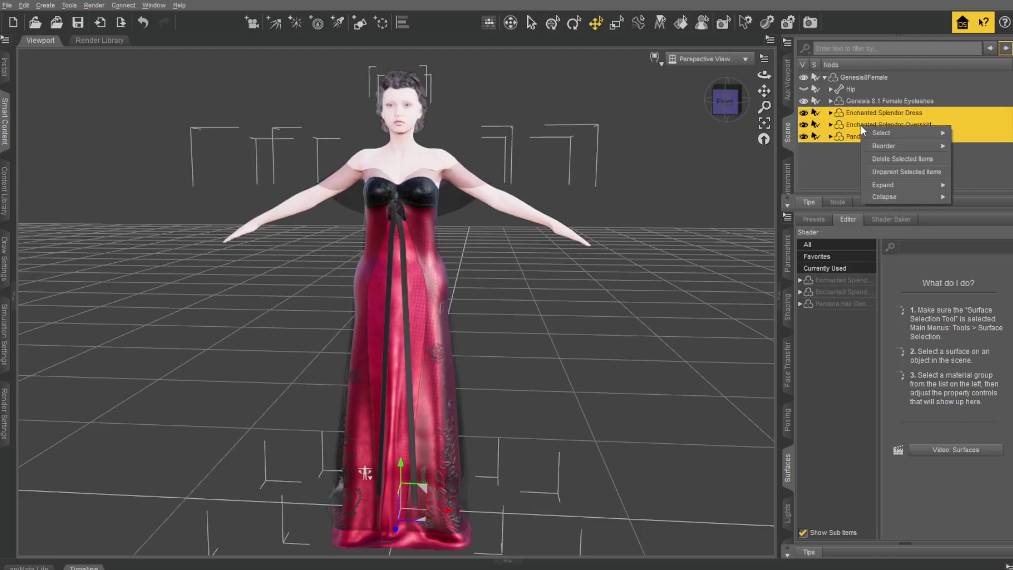
{"action": "left_click", "coordinate": [893, 172]}
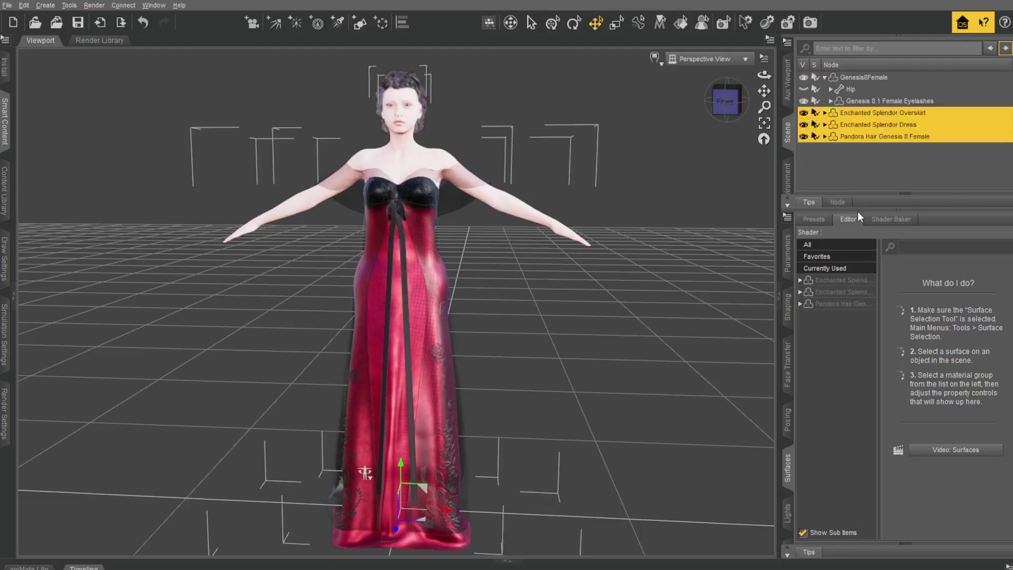
Collapse Genesis8Female's hierarchy and clear the scene selection.
{"action": "left_click", "coordinate": [824, 77]}
{"action": "left_click", "coordinate": [863, 77]}
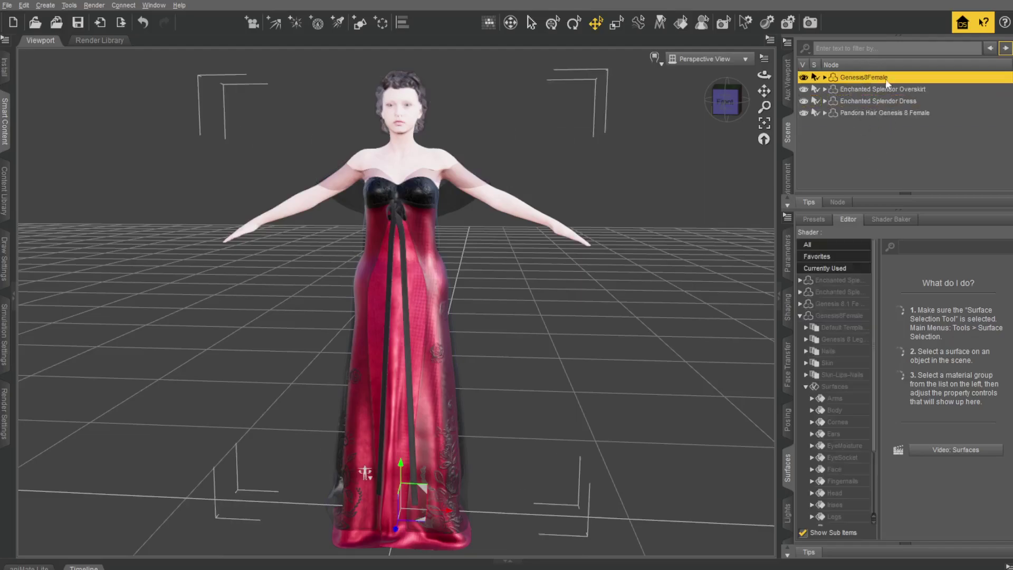
{"action": "left_click", "coordinate": [865, 113]}
{"action": "left_click", "coordinate": [851, 78]}
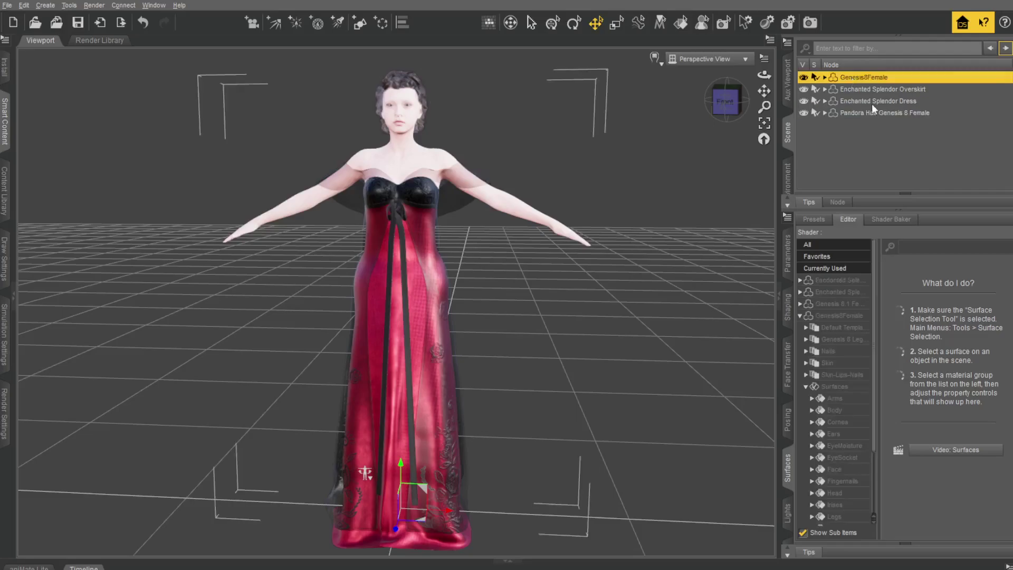
{"action": "left_click", "coordinate": [865, 162]}
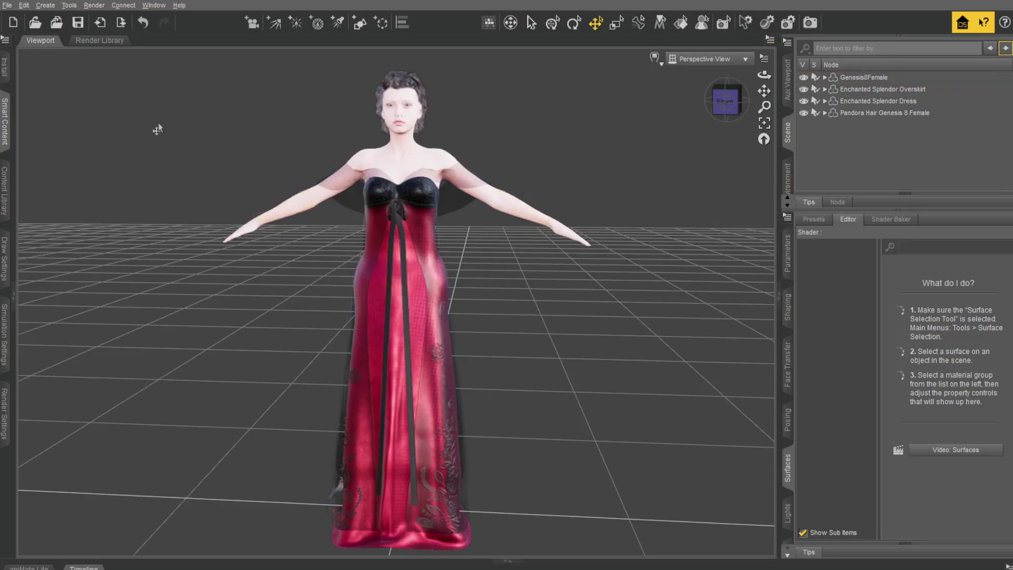
Export the scene to Girl.fbx, overwriting the existing file.
{"action": "left_click", "coordinate": [8, 5]}
{"action": "left_click", "coordinate": [55, 140]}
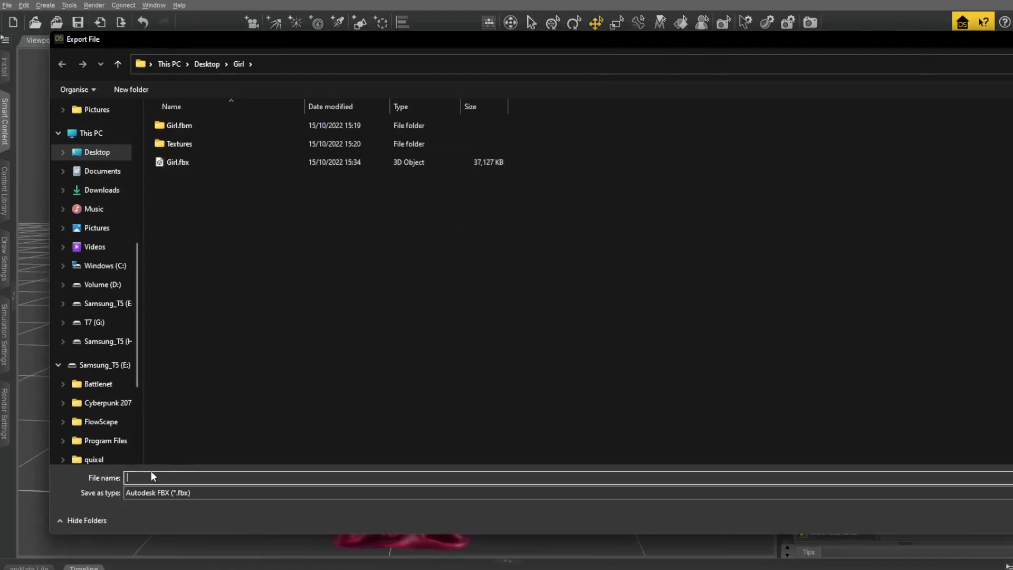
{"action": "type", "text": "Girl"}
{"action": "double_click", "coordinate": [177, 162]}
{"action": "left_click", "coordinate": [845, 300]}
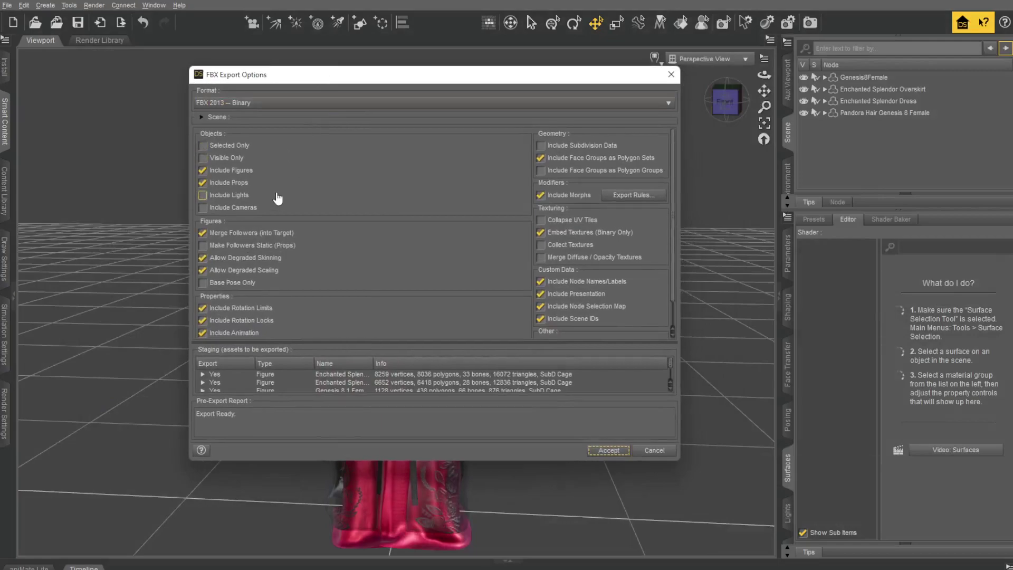
Set the props, figures, merge-followers and animation options in FBX Export Options, then accept.
{"action": "left_click", "coordinate": [239, 184]}
{"action": "left_click", "coordinate": [239, 183]}
{"action": "left_click", "coordinate": [205, 183]}
{"action": "left_click", "coordinate": [227, 170]}
{"action": "left_click", "coordinate": [228, 183]}
{"action": "left_click", "coordinate": [233, 235]}
{"action": "left_click", "coordinate": [412, 335]}
{"action": "left_click", "coordinate": [412, 335]}
{"action": "left_click", "coordinate": [620, 453]}
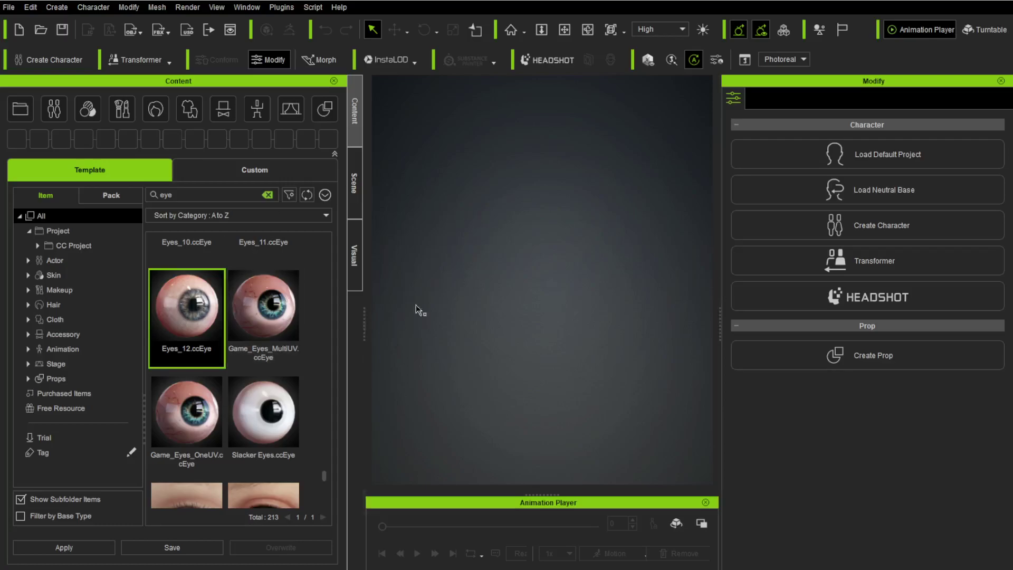
Import Girl.fbx as a CC3+ character via Transformer, choosing ADVANCED DAZ texture loading.
{"action": "left_click", "coordinate": [138, 59]}
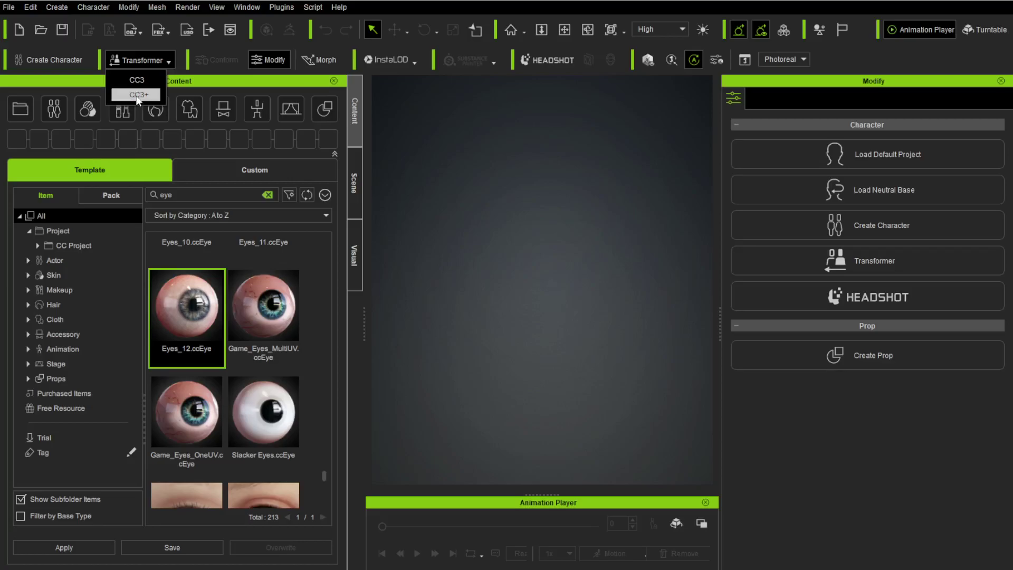
{"action": "left_click", "coordinate": [136, 95]}
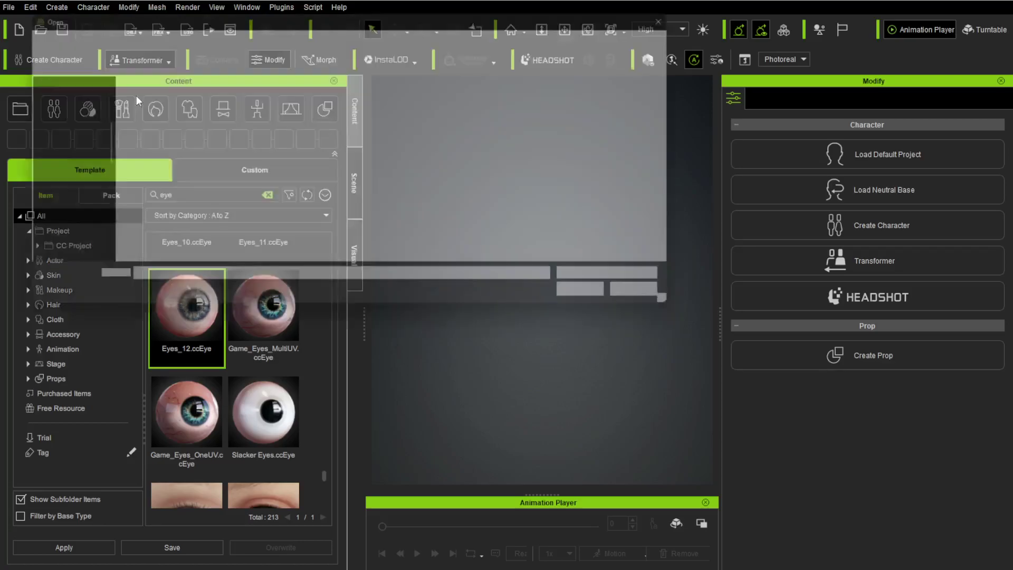
{"action": "left_click", "coordinate": [129, 135]}
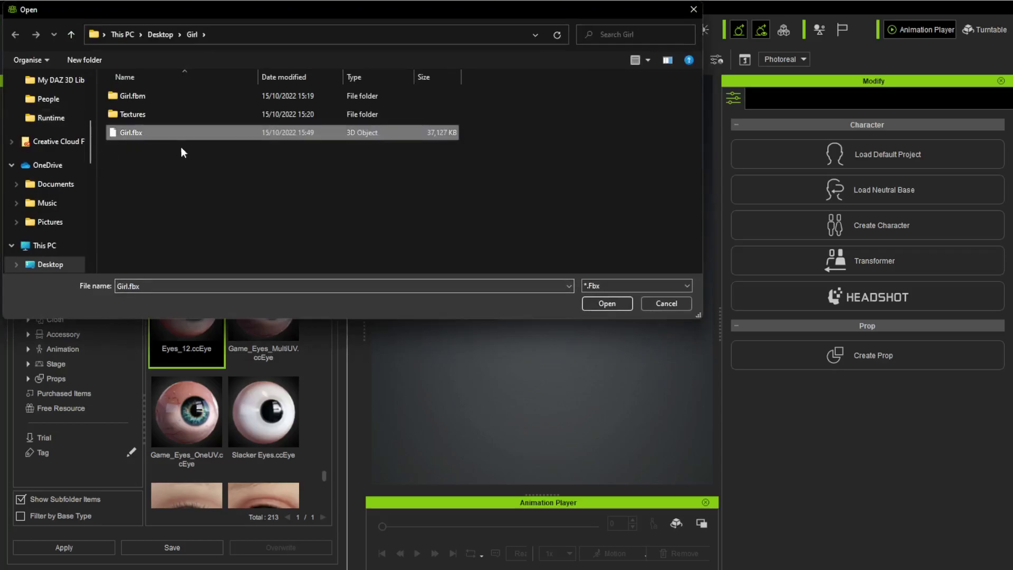
{"action": "left_click", "coordinate": [605, 308]}
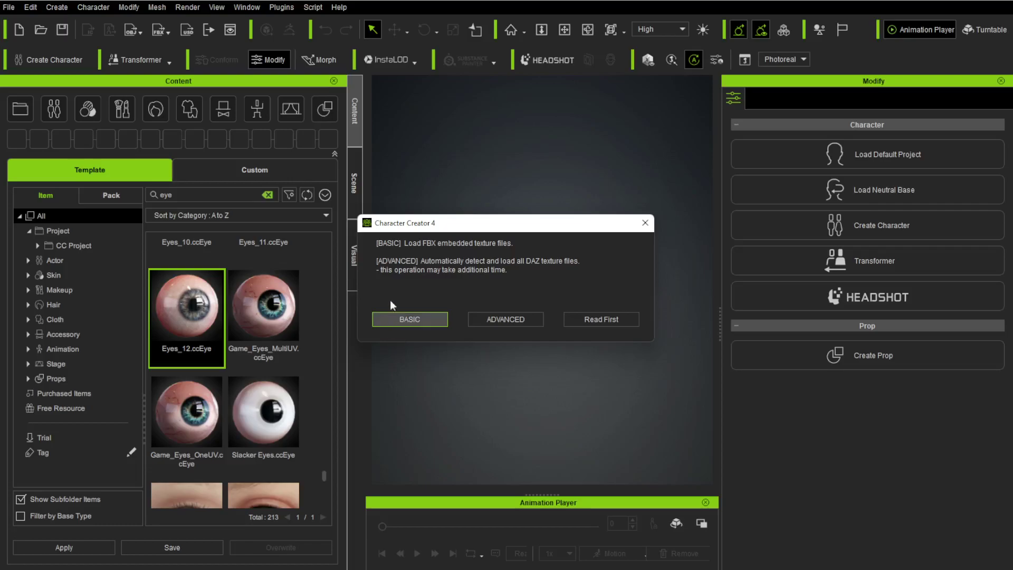
{"action": "left_click", "coordinate": [509, 320]}
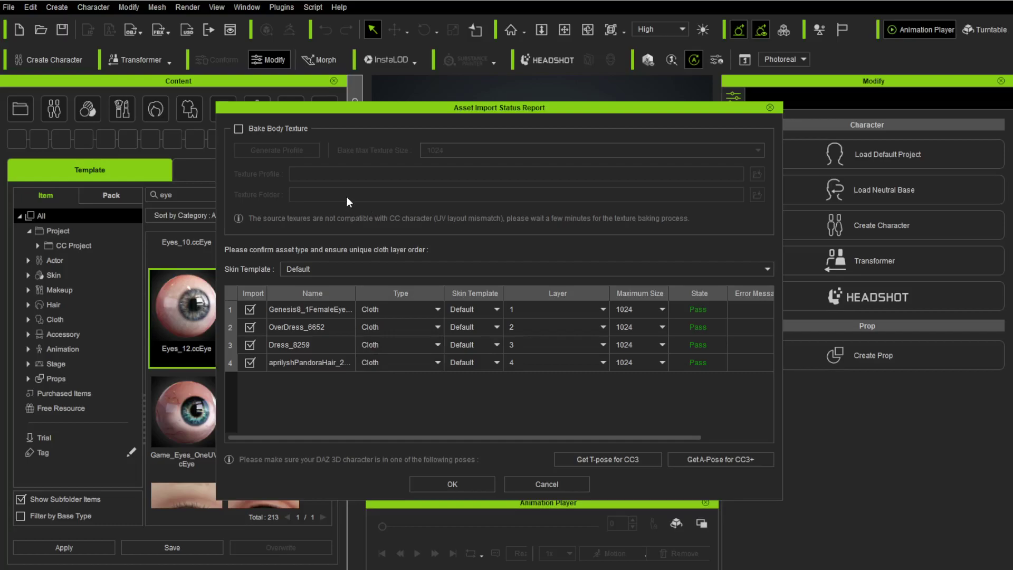
Enable Bake Body Texture and generate a profile saved over Girl_8_1.ini.
{"action": "left_click", "coordinate": [238, 128]}
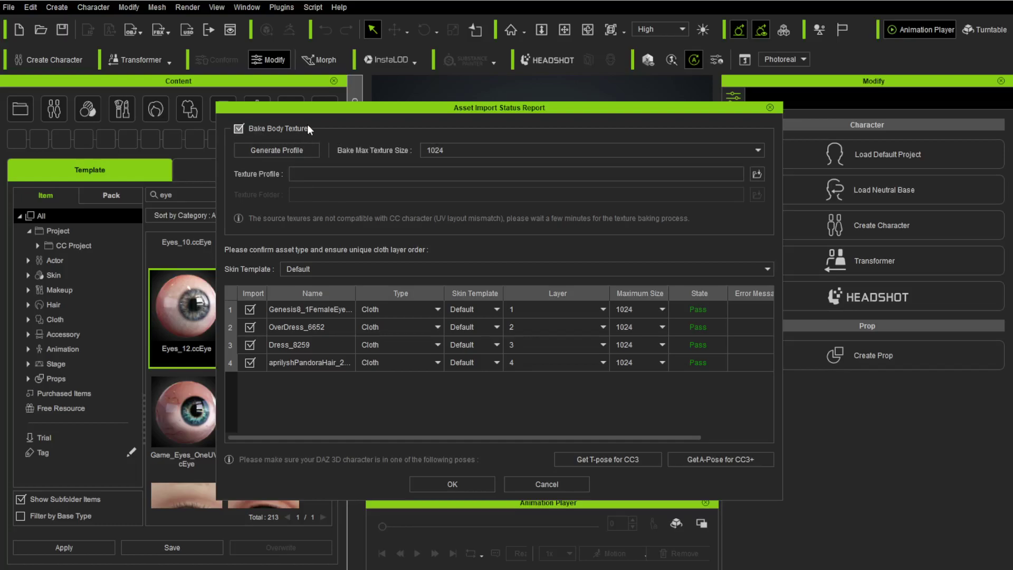
{"action": "left_click", "coordinate": [289, 151]}
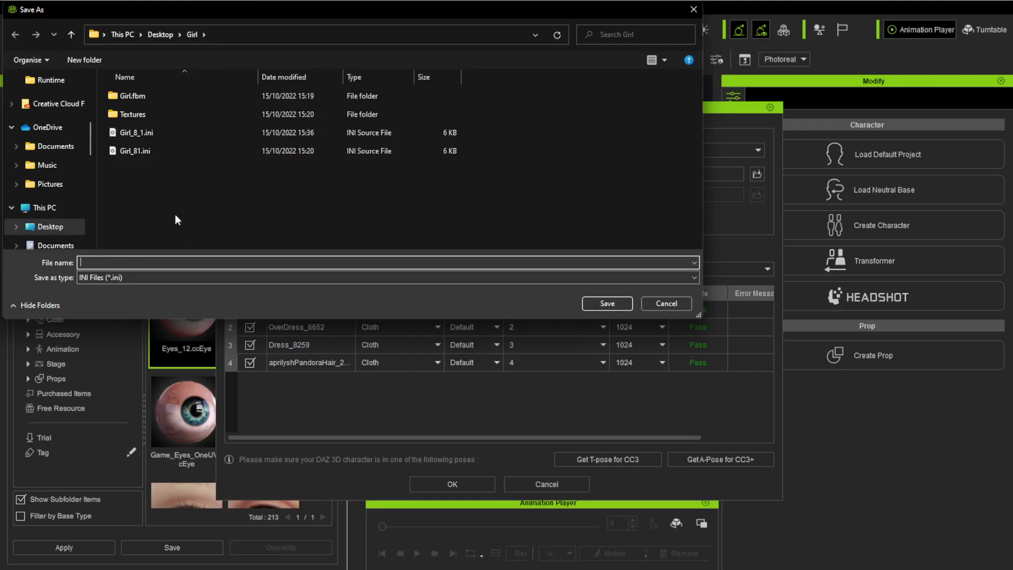
{"action": "left_click", "coordinate": [127, 150]}
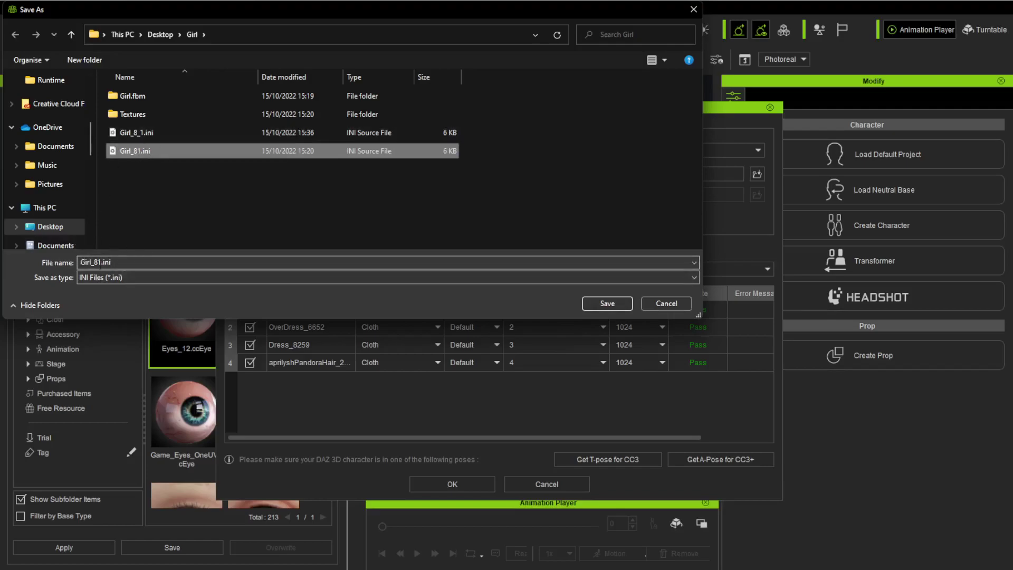
{"action": "left_click", "coordinate": [139, 132]}
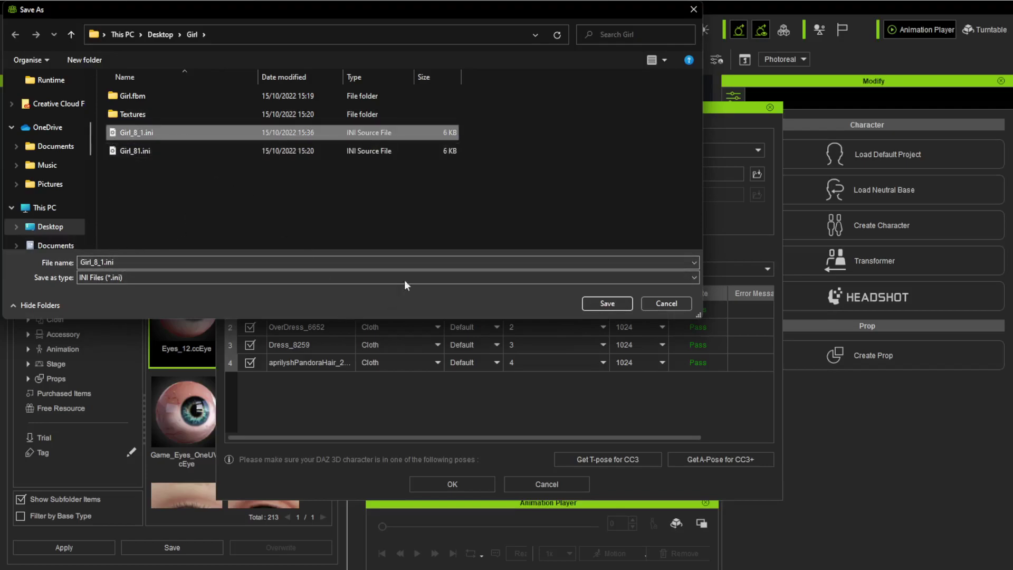
{"action": "left_click", "coordinate": [604, 305]}
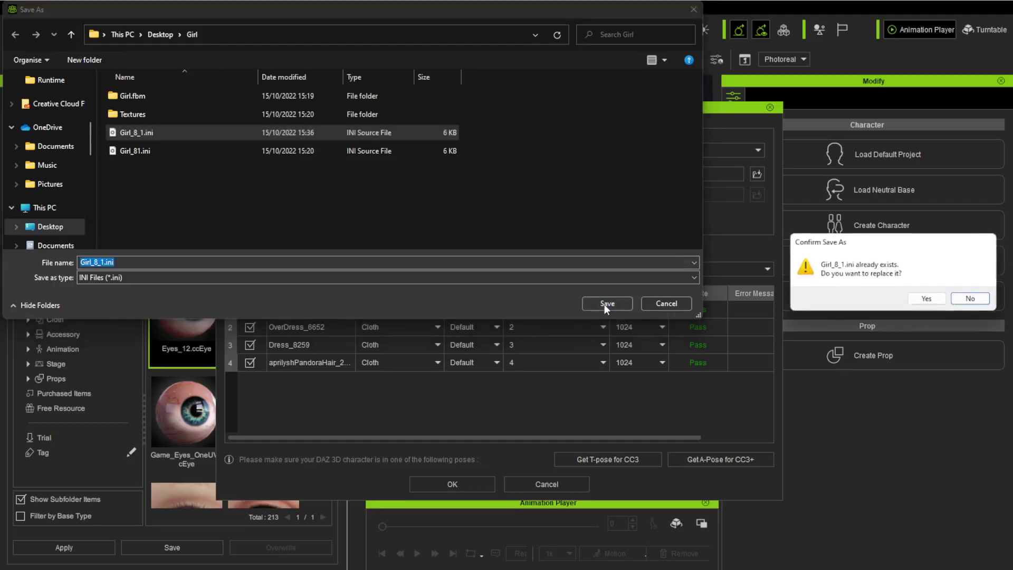
{"action": "left_click", "coordinate": [927, 299]}
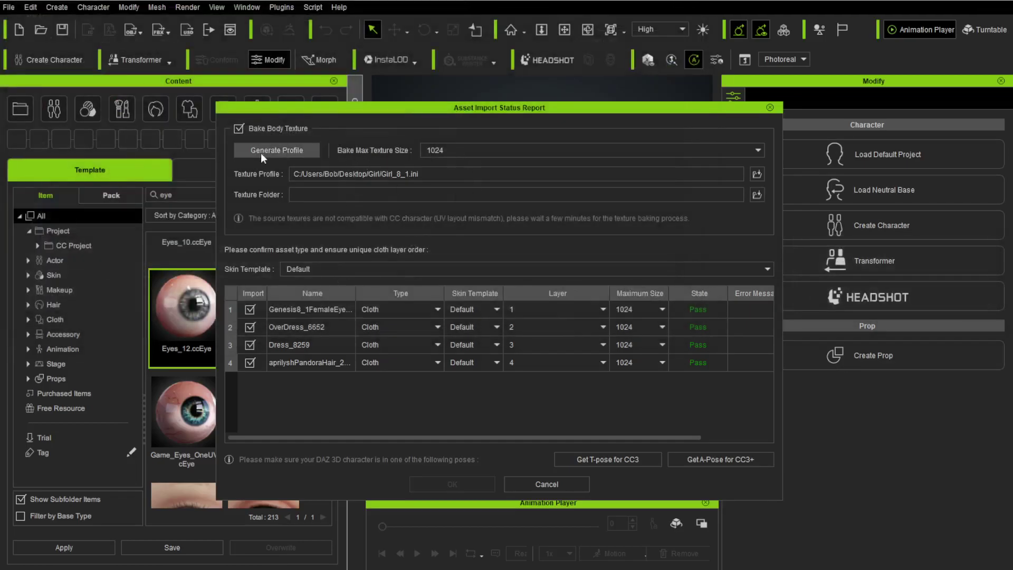
Set the bake max texture size to 2048 and the texture folder to Girl\Textures.
{"action": "left_click", "coordinate": [458, 151]}
{"action": "left_click", "coordinate": [443, 170]}
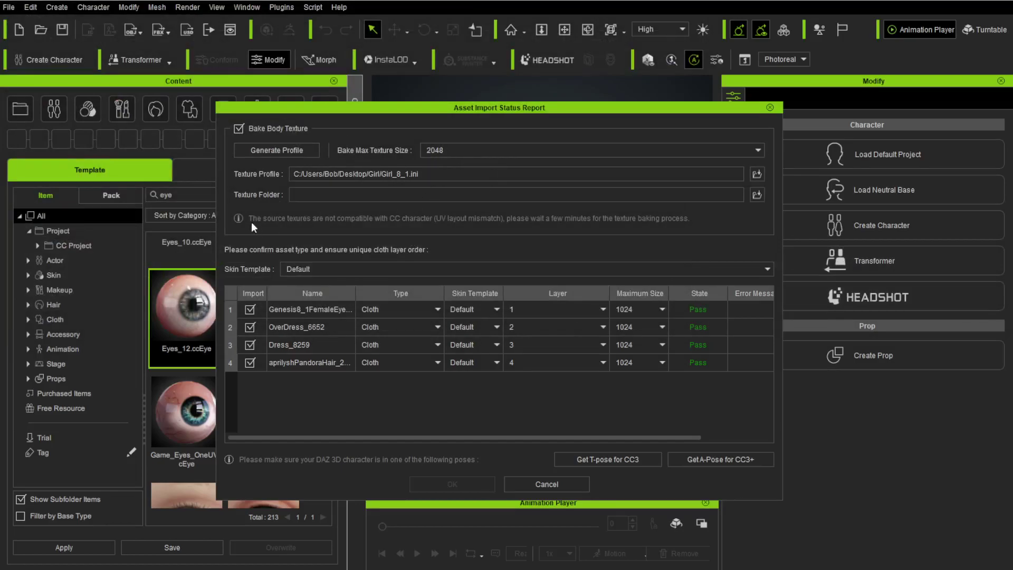
{"action": "left_click", "coordinate": [757, 198]}
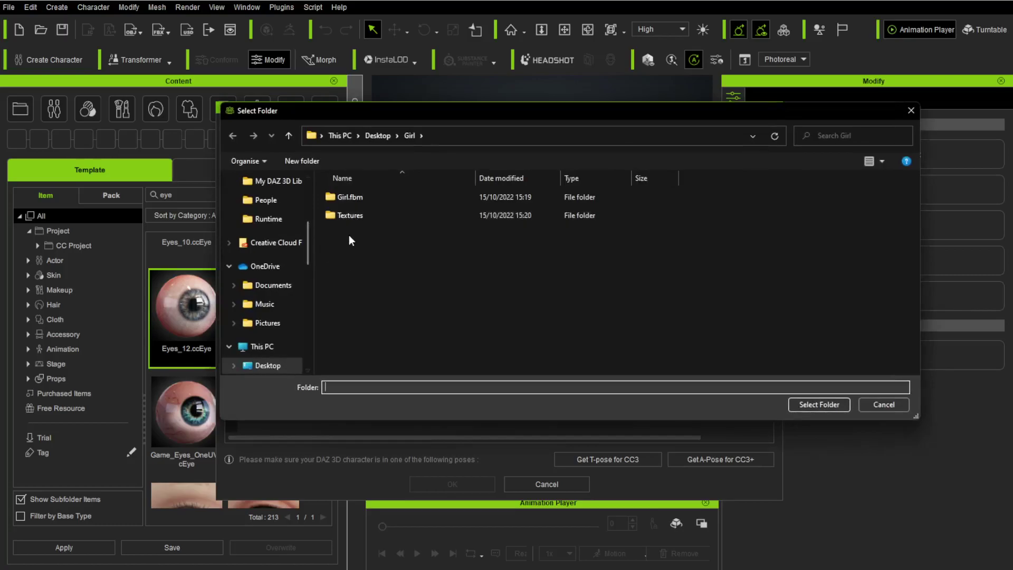
{"action": "double_click", "coordinate": [349, 216]}
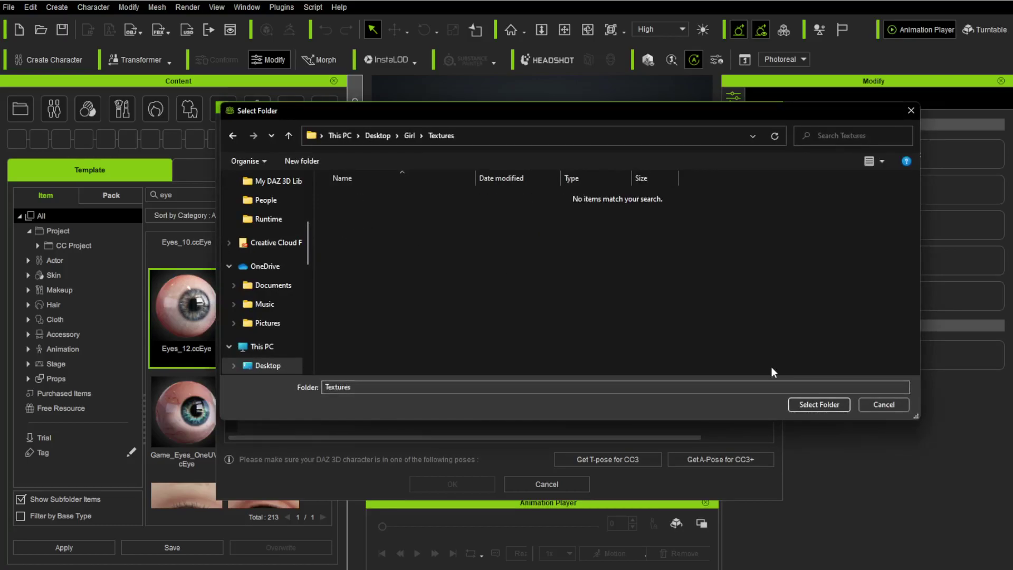
{"action": "left_click", "coordinate": [815, 406]}
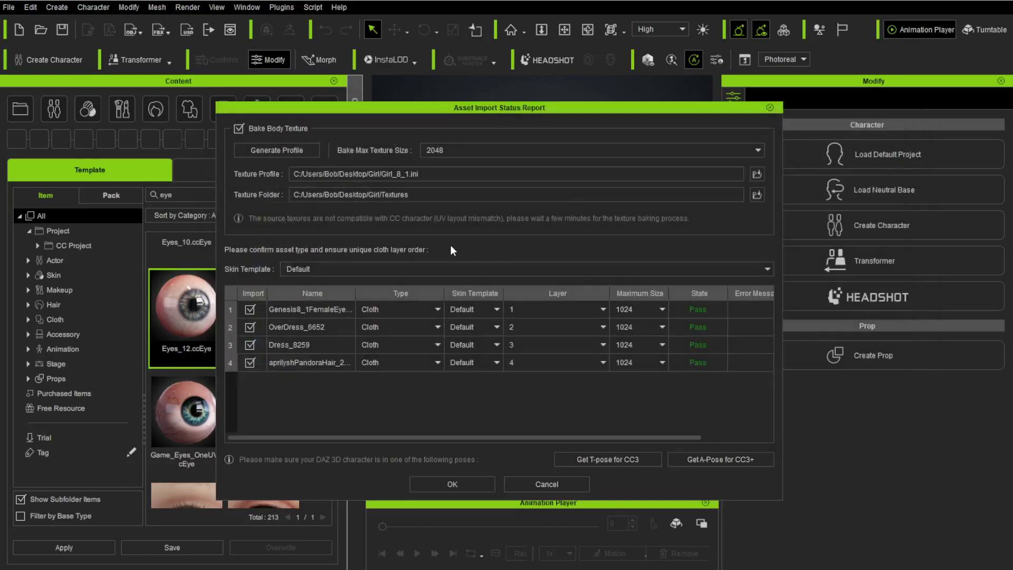
Widen the Name and Type columns and set the Pandora hair row's type to Hair,Brows,Beard.
{"action": "left_click_drag", "start_coordinate": [355, 293], "coordinate": [434, 293]}
{"action": "left_click", "coordinate": [285, 362]}
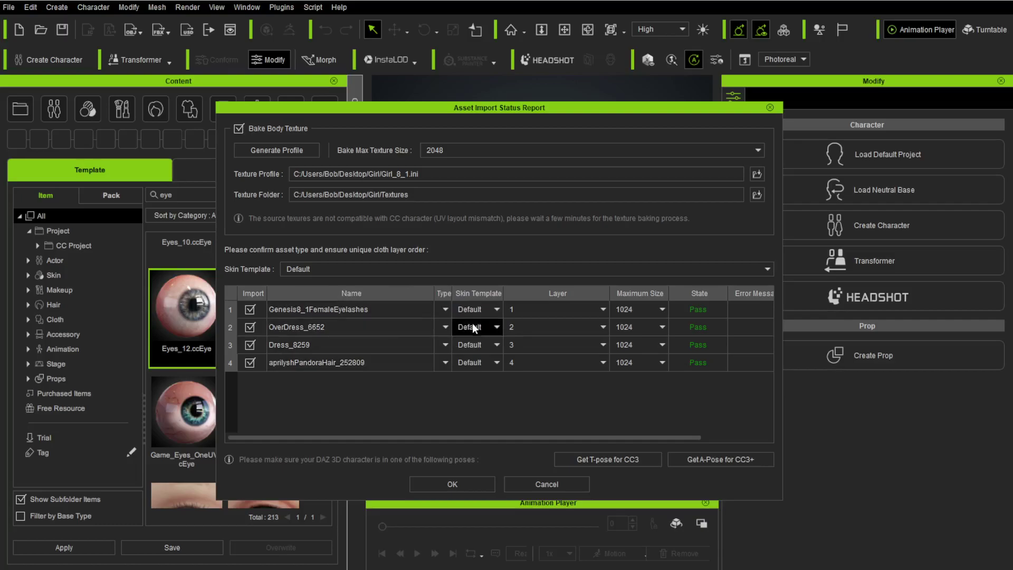
{"action": "left_click", "coordinate": [477, 309]}
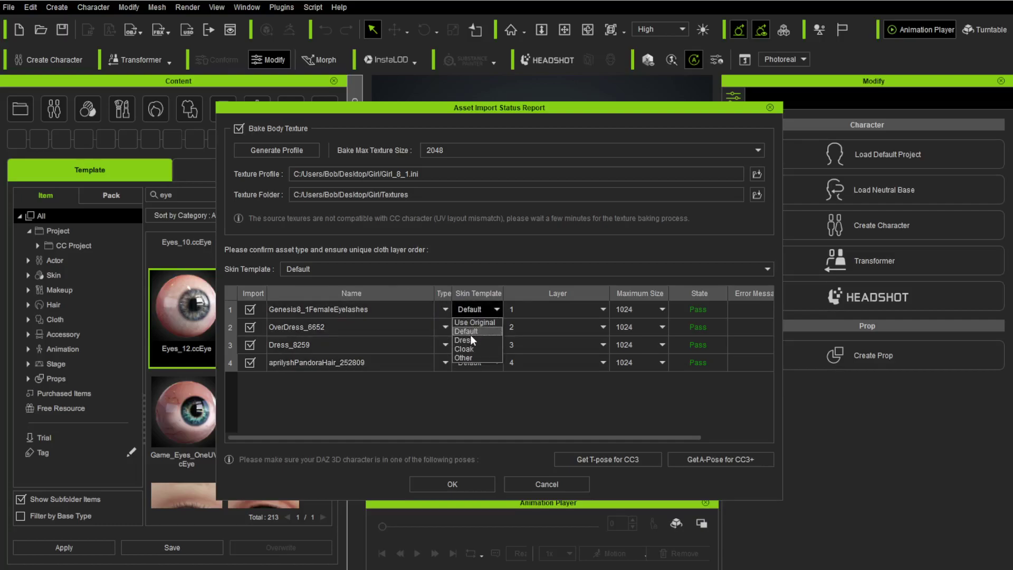
{"action": "left_click", "coordinate": [444, 310]}
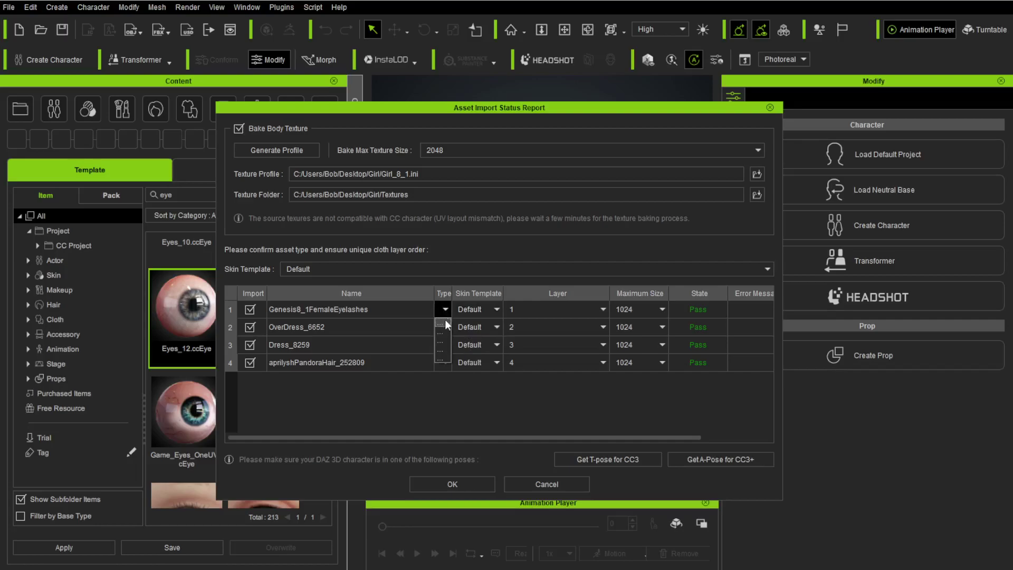
{"action": "left_click", "coordinate": [426, 291]}
{"action": "left_click", "coordinate": [448, 292]}
{"action": "left_click_drag", "start_coordinate": [448, 292], "coordinate": [514, 293]}
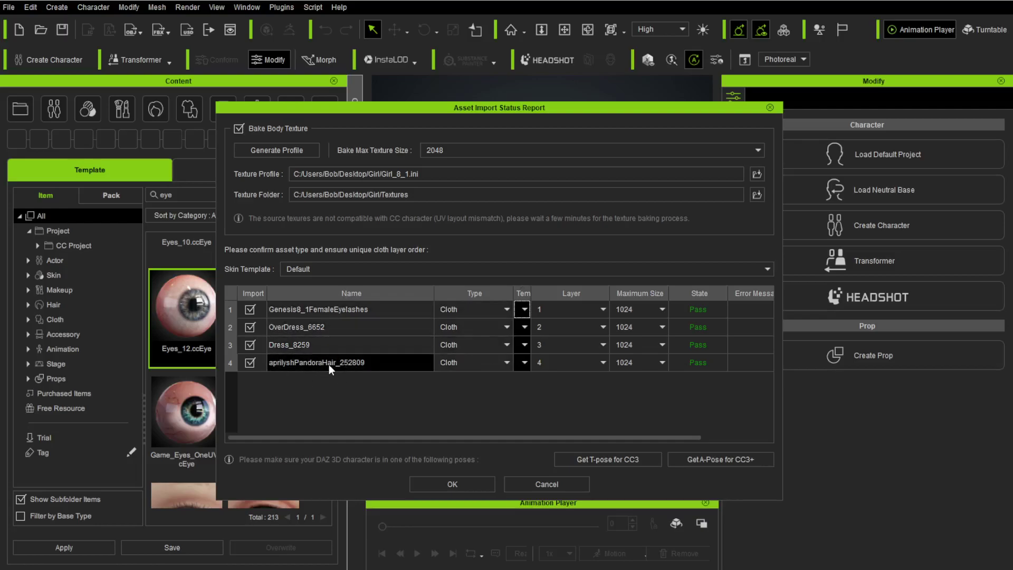
{"action": "left_click", "coordinate": [463, 364]}
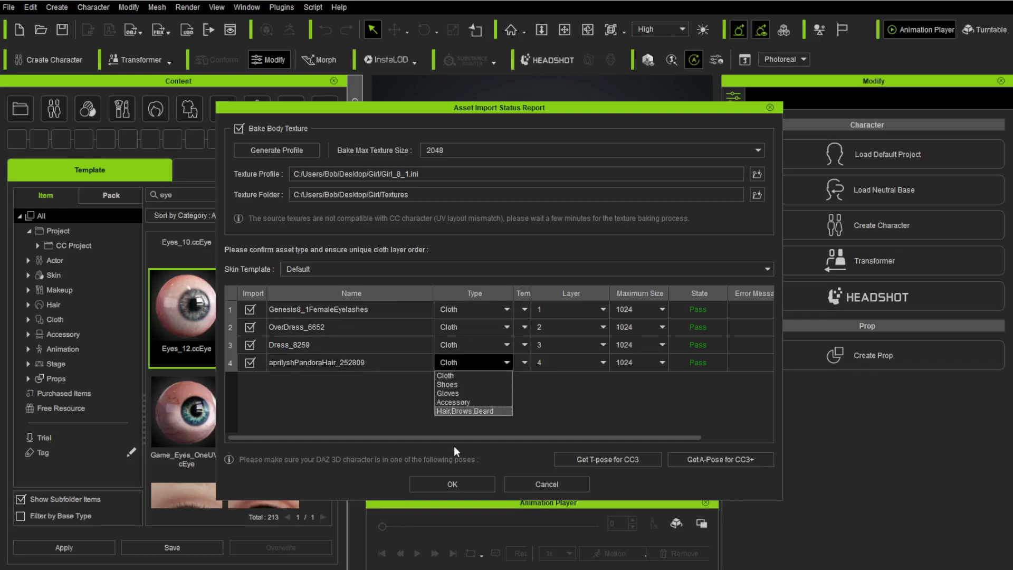
{"action": "left_click", "coordinate": [453, 410]}
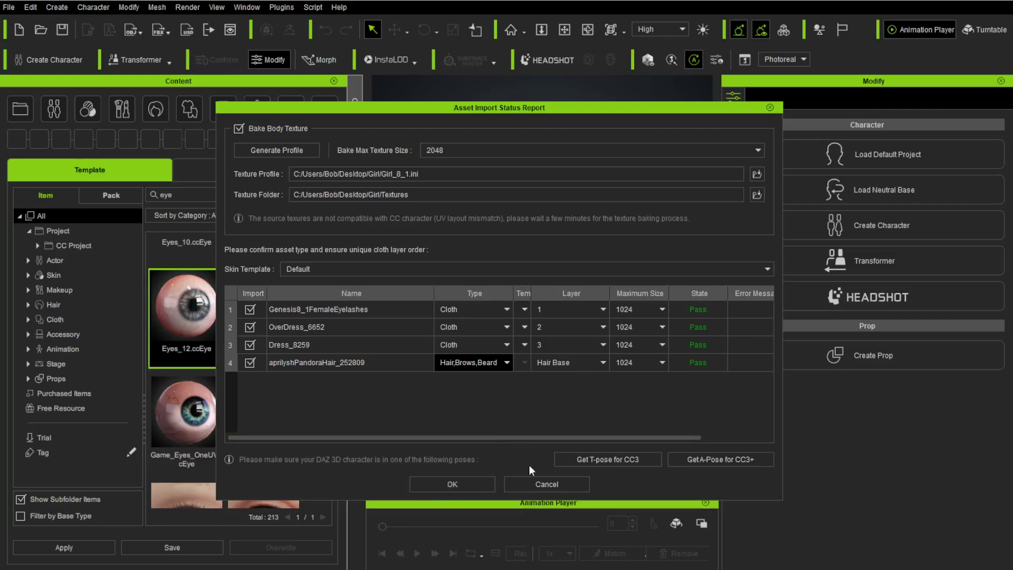
Open the A_Pose folder through Get A-Pose for CC3+, review it, then close it.
{"action": "left_click", "coordinate": [724, 458]}
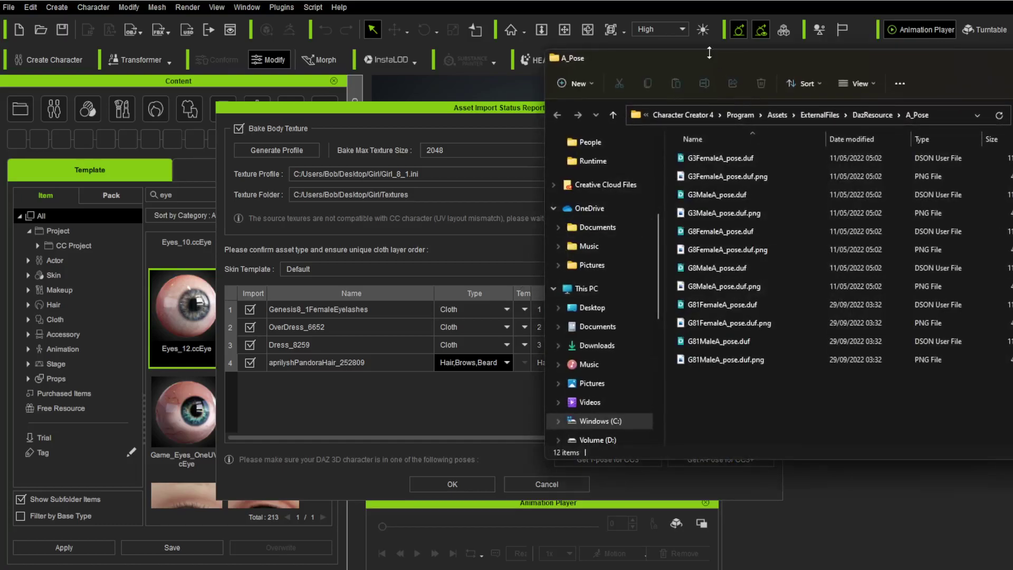
{"action": "left_click_drag", "start_coordinate": [709, 54], "coordinate": [530, 70]}
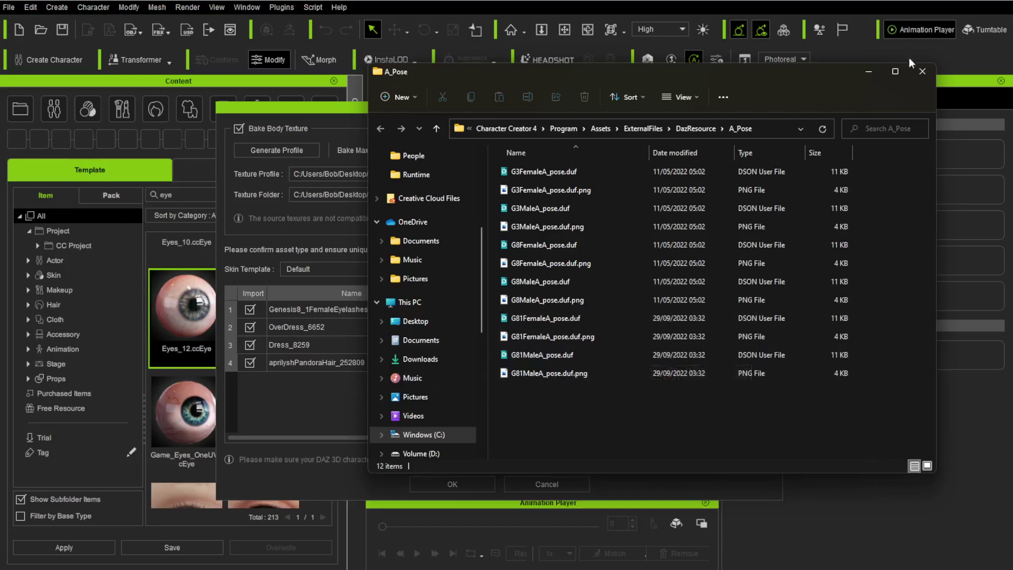
{"action": "left_click", "coordinate": [922, 74]}
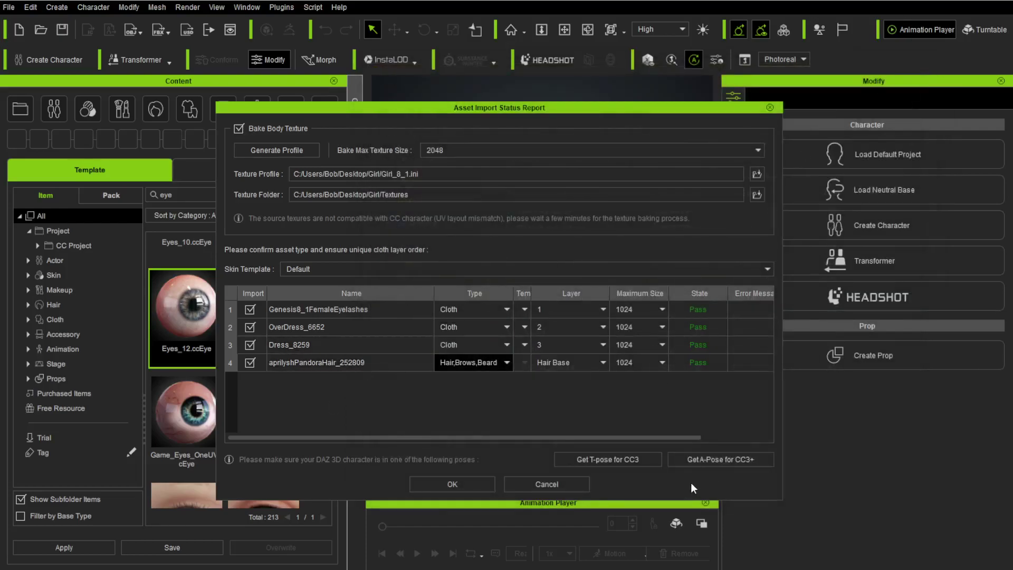
Confirm the import with Bake Body Texture on and let the textures bake.
{"action": "left_click", "coordinate": [443, 484]}
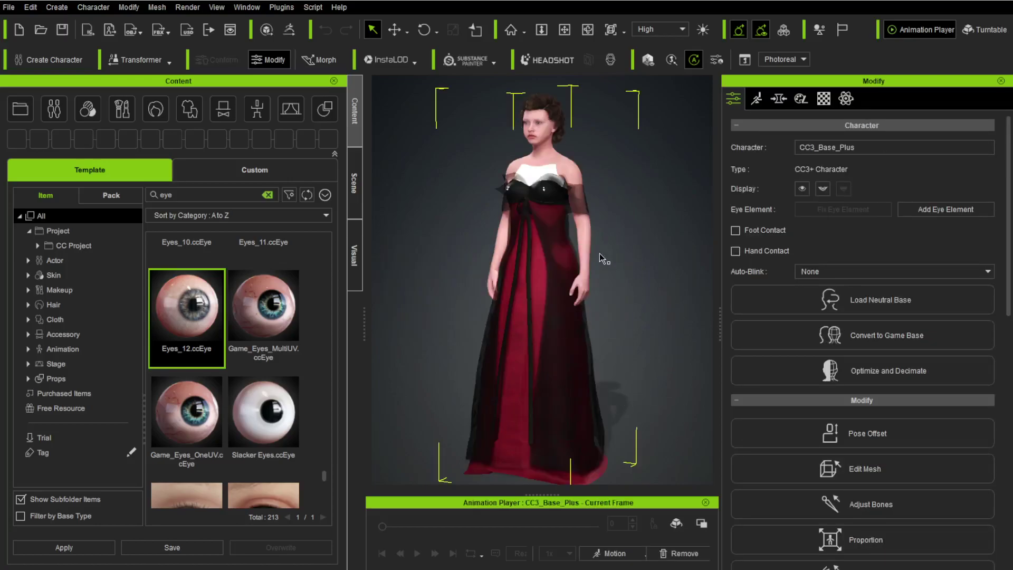
{"action": "right_click_drag", "start_coordinate": [628, 314], "coordinate": [507, 315]}
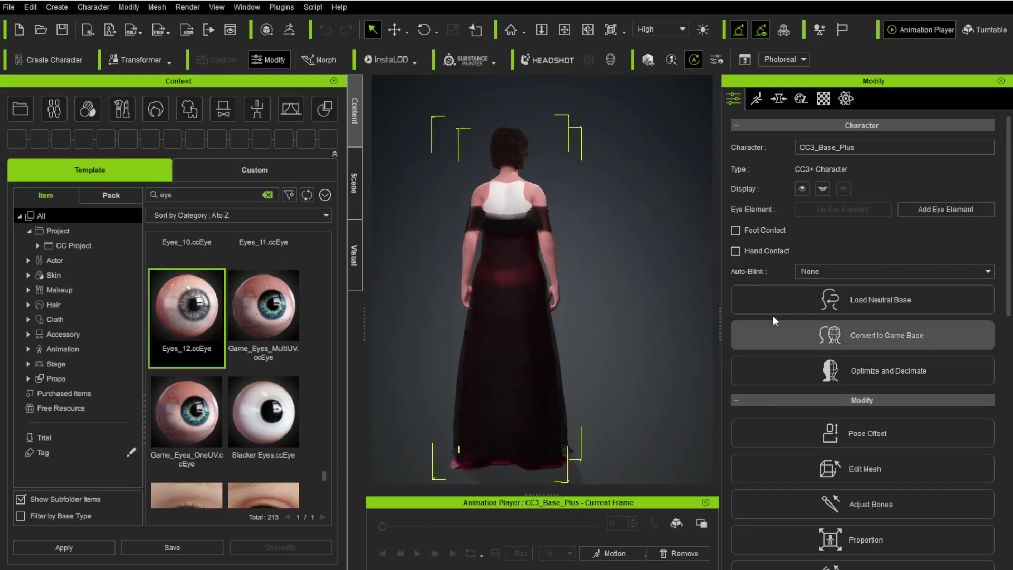
{"action": "right_click_drag", "start_coordinate": [663, 318], "coordinate": [553, 339]}
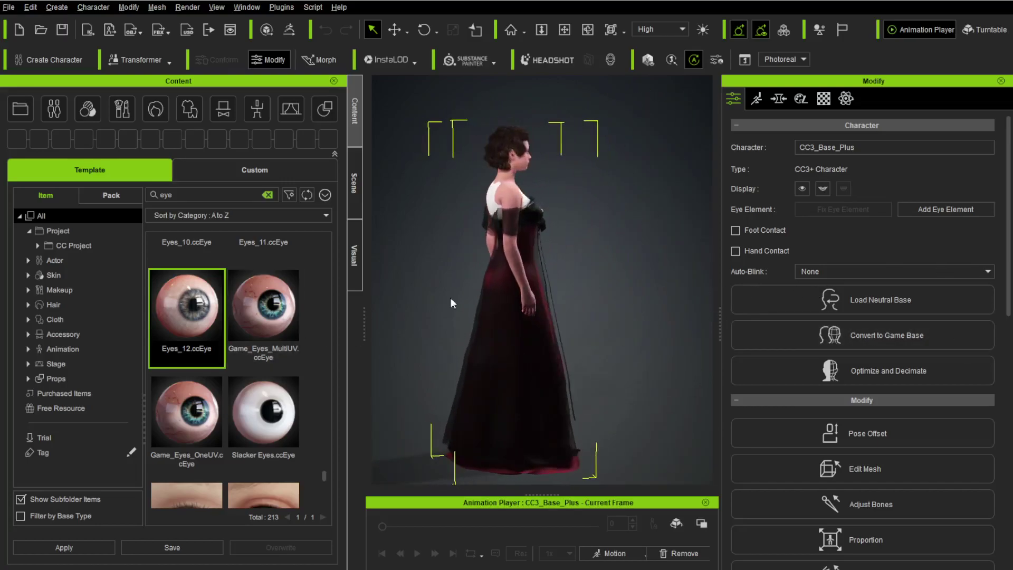
{"action": "left_click_drag", "start_coordinate": [451, 303], "coordinate": [546, 137]}
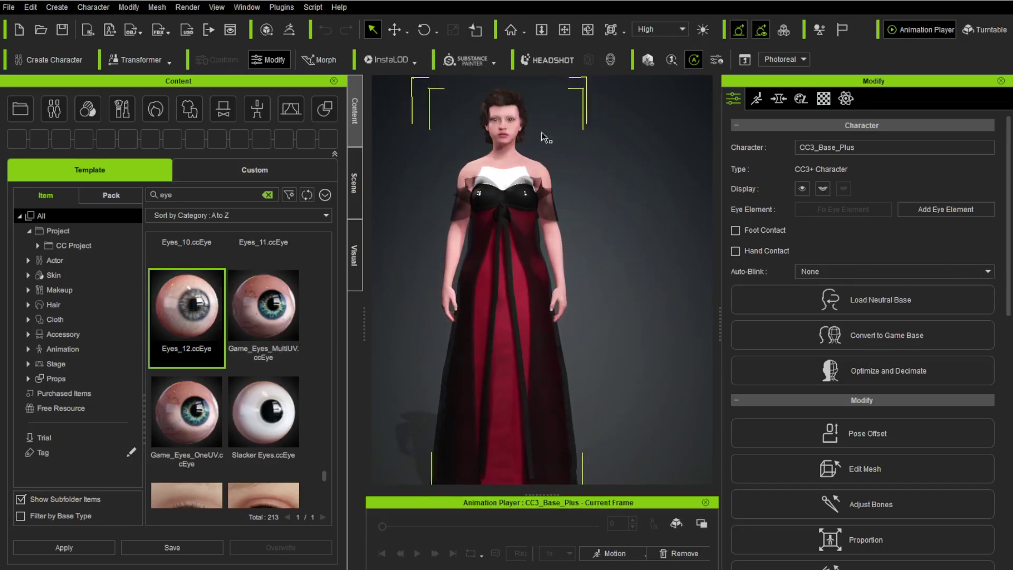
{"action": "mouse_move", "coordinate": [586, 208]}
{"action": "left_mouse_down"}
{"action": "mouse_move", "coordinate": [739, 214]}
{"action": "mouse_move", "coordinate": [579, 222]}
{"action": "left_mouse_up"}
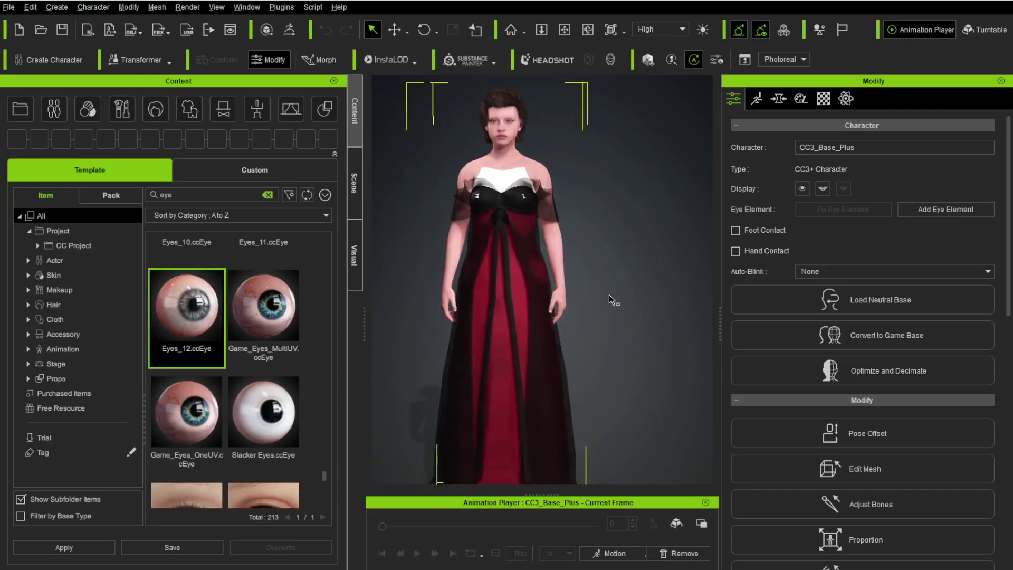
{"action": "middle_click_drag", "start_coordinate": [619, 302], "coordinate": [617, 280]}
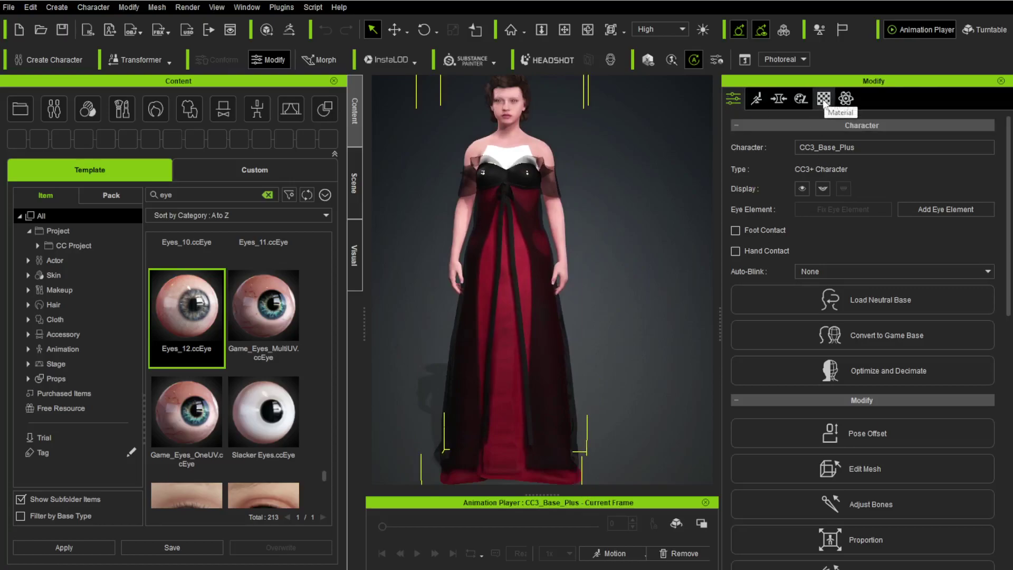
Load the skin texture file as the Base Color of the Std_Skin_Body material.
{"action": "left_click", "coordinate": [824, 99]}
{"action": "scroll", "coordinate": [861, 185], "scroll_direction": "up", "scroll_amount": 10}
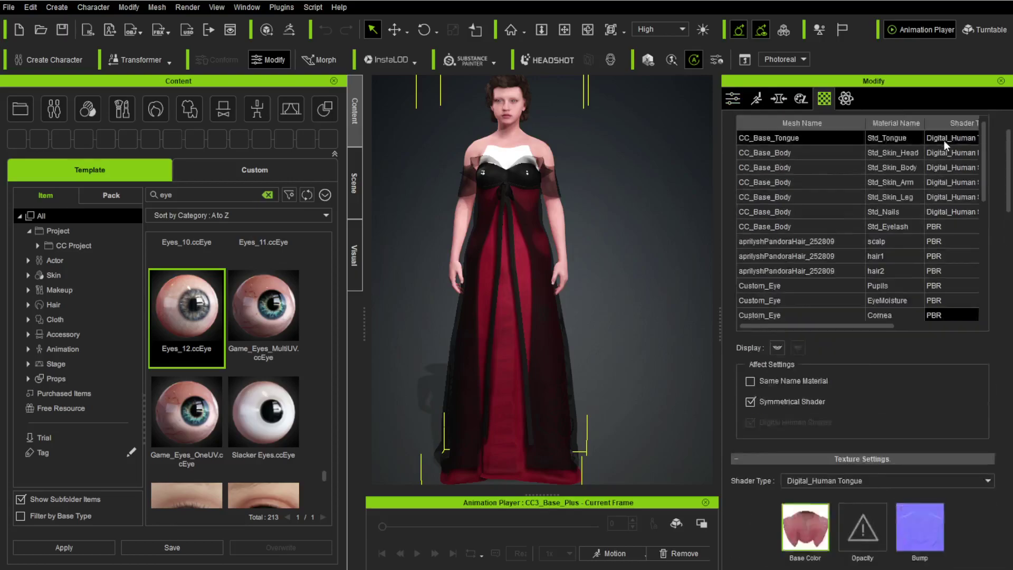
{"action": "left_click", "coordinate": [780, 224]}
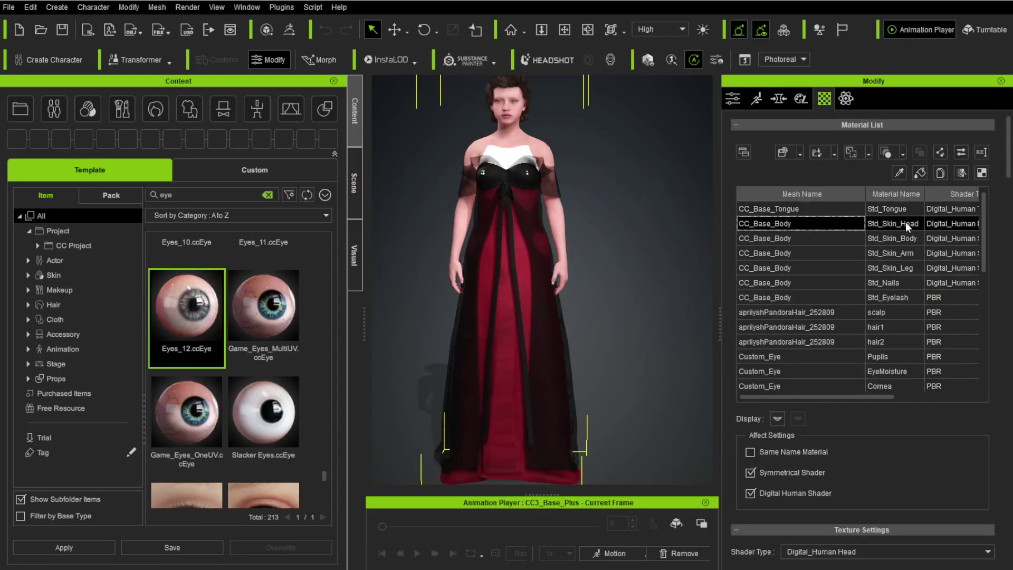
{"action": "left_click", "coordinate": [810, 240]}
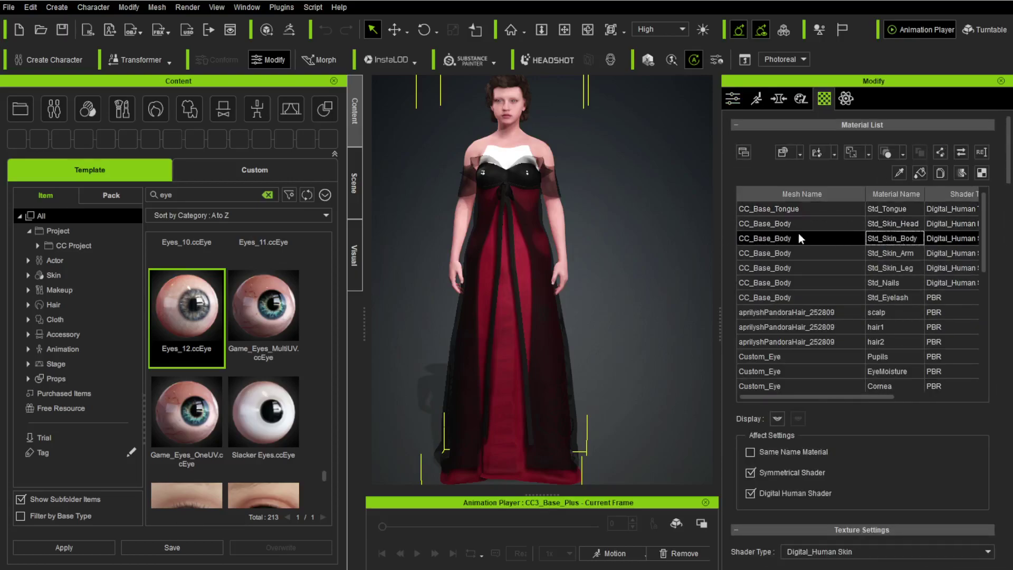
{"action": "scroll", "coordinate": [802, 274], "scroll_direction": "down", "scroll_amount": 5}
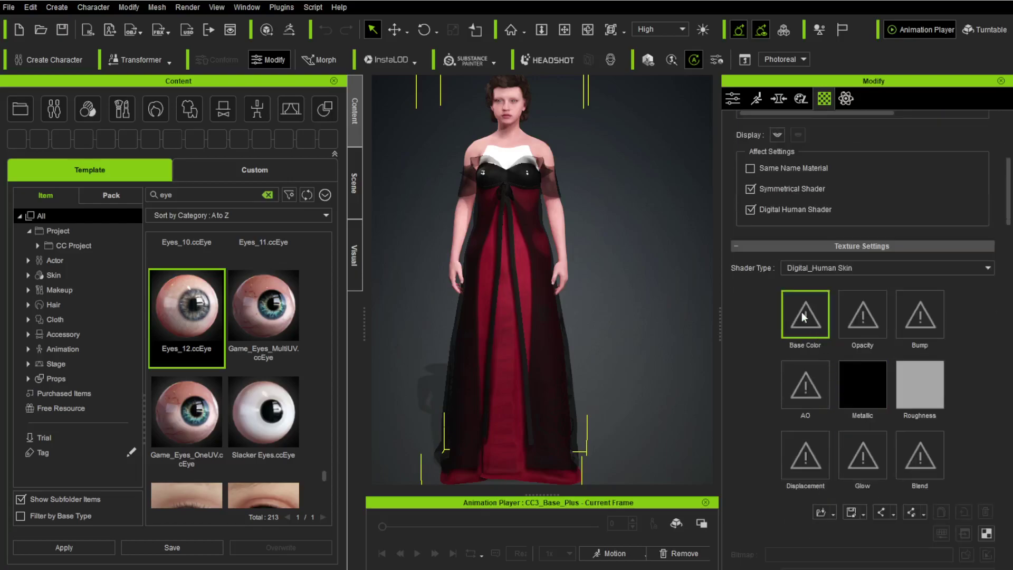
{"action": "right_click", "coordinate": [804, 317]}
{"action": "mouse_move", "coordinate": [860, 323]}
{"action": "left_click", "coordinate": [949, 325]}
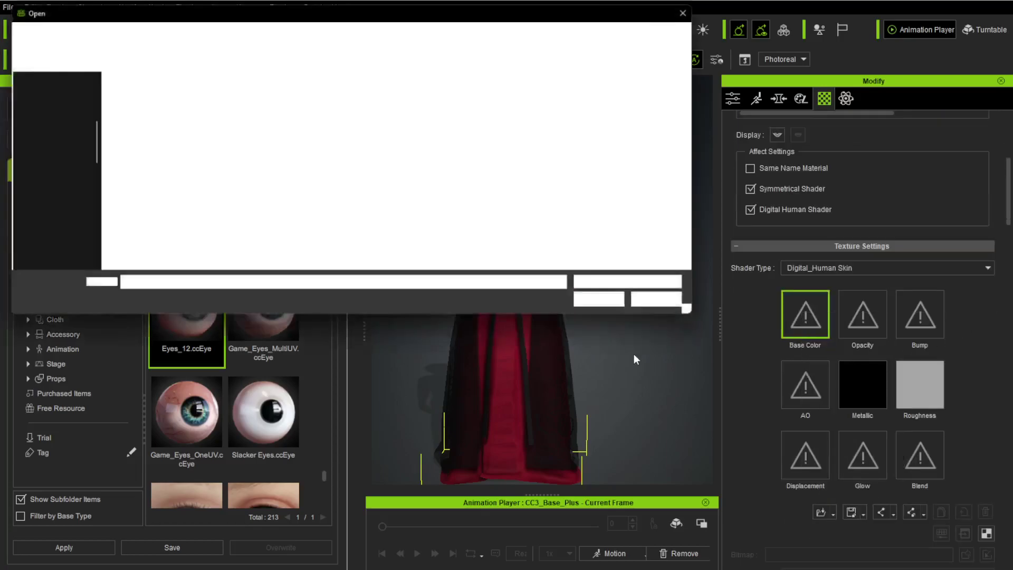
{"action": "double_click", "coordinate": [599, 105]}
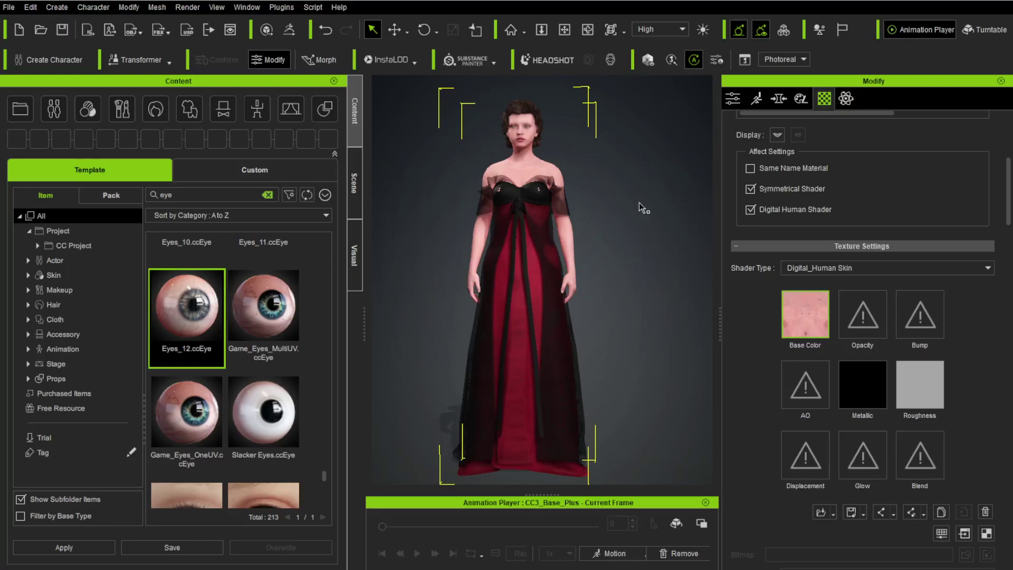
Frame the face and apply the Eyes_12.ccEye template to the character's eyes.
{"action": "scroll", "coordinate": [631, 300], "scroll_direction": "up", "scroll_amount": 5}
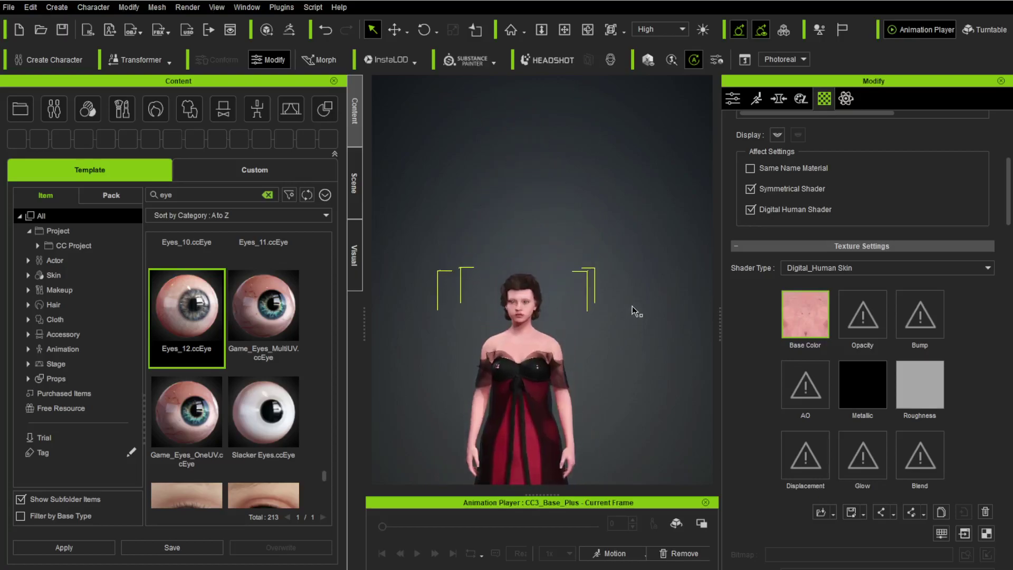
{"action": "scroll", "coordinate": [631, 301], "scroll_direction": "up", "scroll_amount": 10}
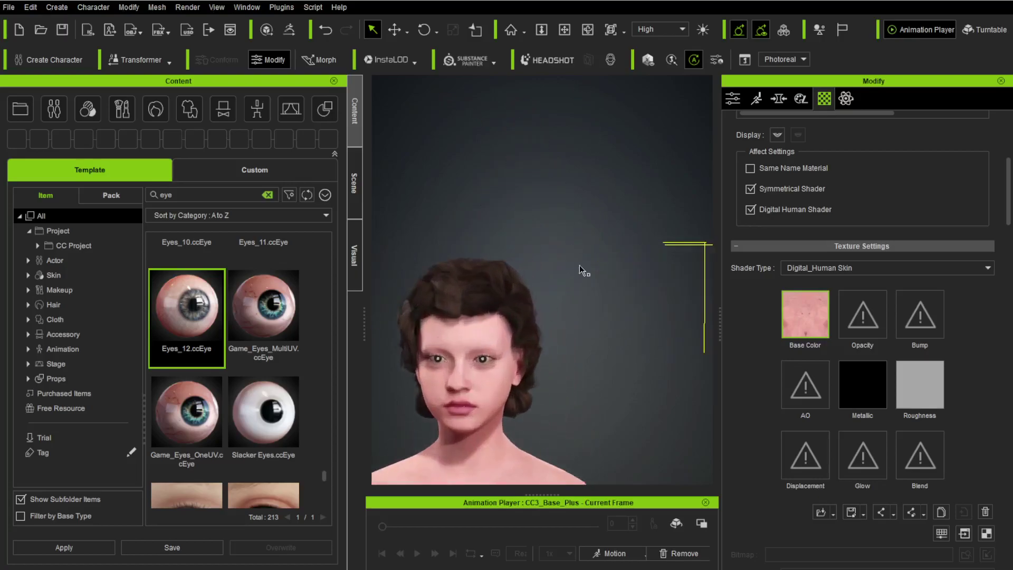
{"action": "middle_click_drag", "start_coordinate": [581, 270], "coordinate": [601, 164]}
{"action": "right_click_drag", "start_coordinate": [600, 170], "coordinate": [541, 160]}
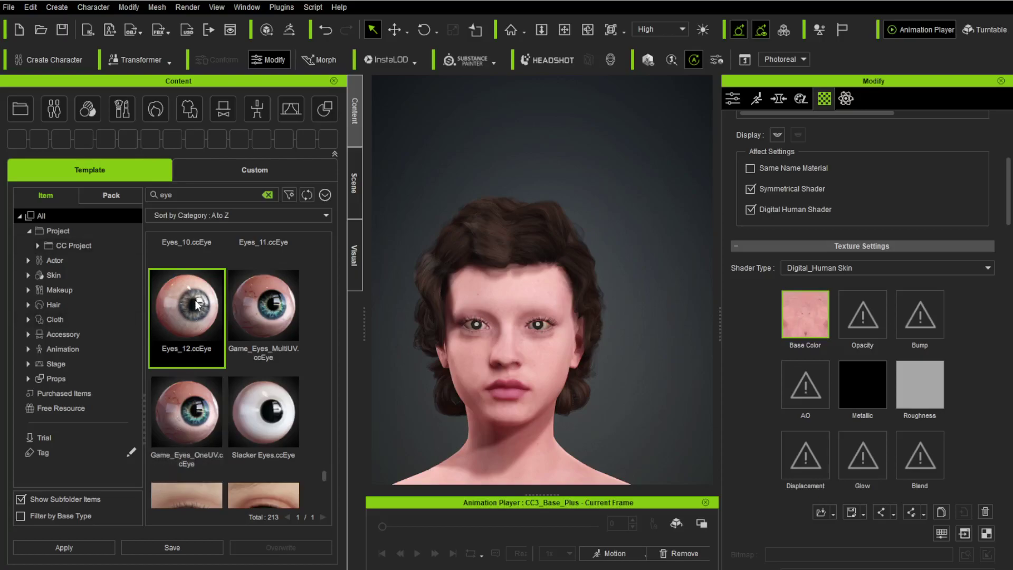
{"action": "left_click_drag", "start_coordinate": [196, 303], "coordinate": [465, 334]}
{"action": "double_click", "coordinate": [185, 313]}
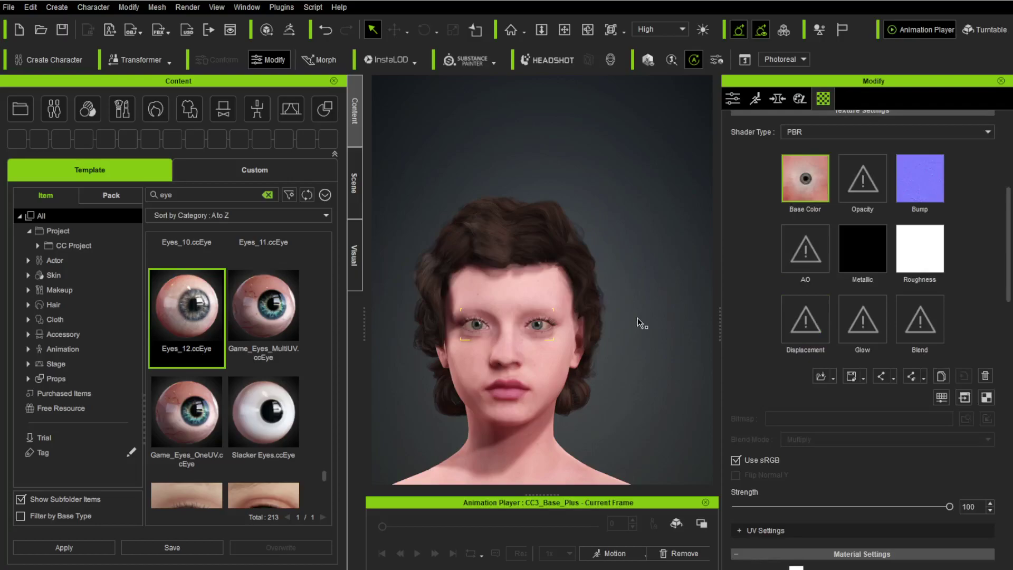
{"action": "scroll", "coordinate": [647, 306], "scroll_direction": "up", "scroll_amount": 3}
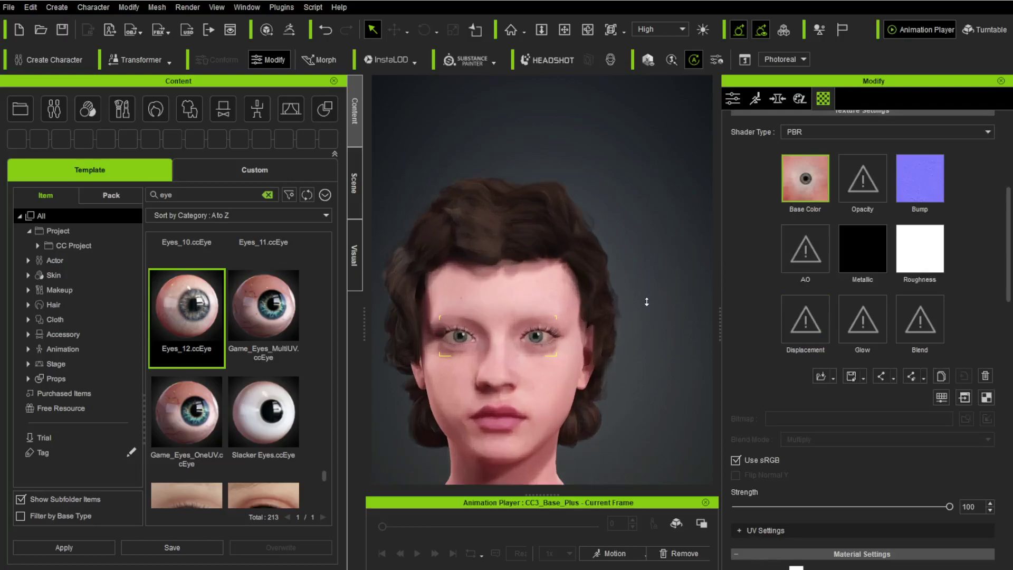
{"action": "scroll", "coordinate": [647, 302], "scroll_direction": "up", "scroll_amount": 3}
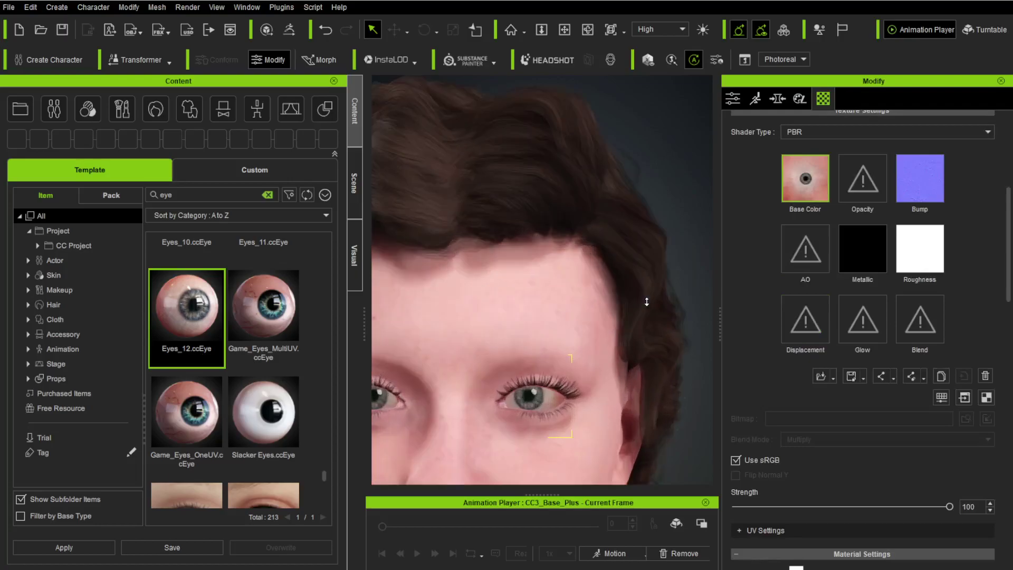
{"action": "scroll", "coordinate": [647, 302], "scroll_direction": "down", "scroll_amount": 3}
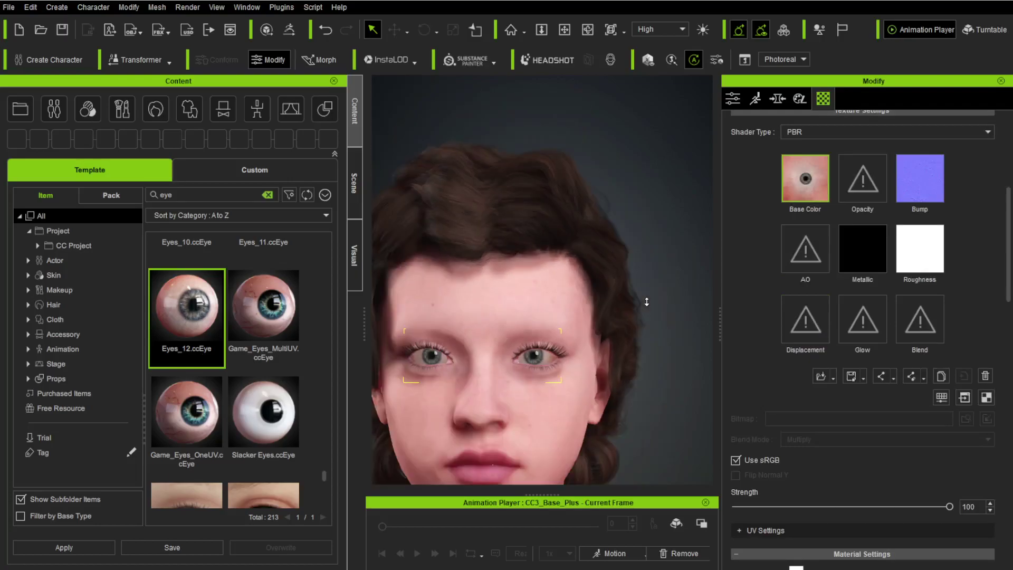
List the Skin ccSkinGenPreset eye crease and wrinkle presets in the Content library.
{"action": "left_click", "coordinate": [54, 274]}
{"action": "scroll", "coordinate": [251, 348], "scroll_direction": "down", "scroll_amount": 2}
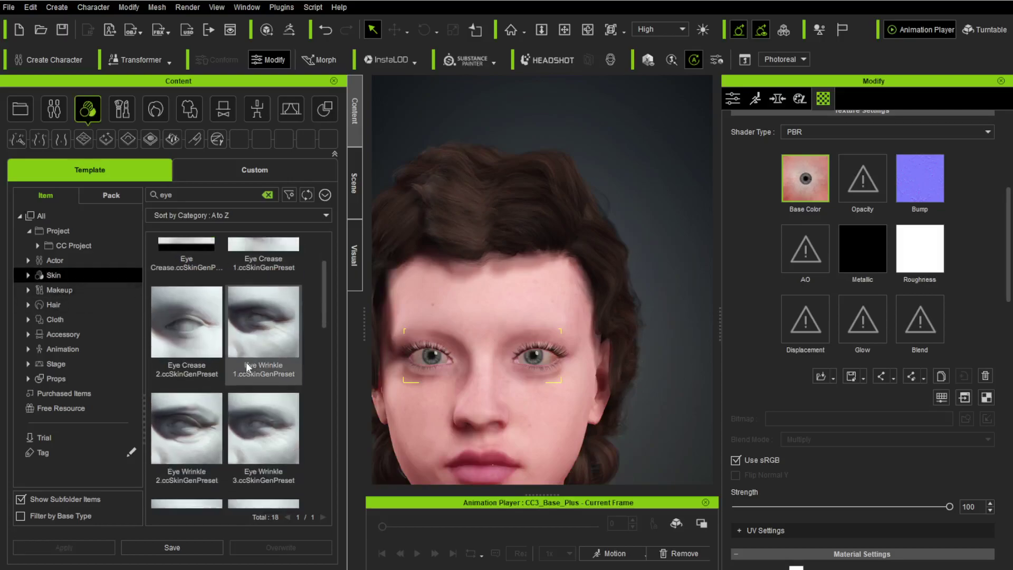
{"action": "scroll", "coordinate": [246, 363], "scroll_direction": "down", "scroll_amount": 1}
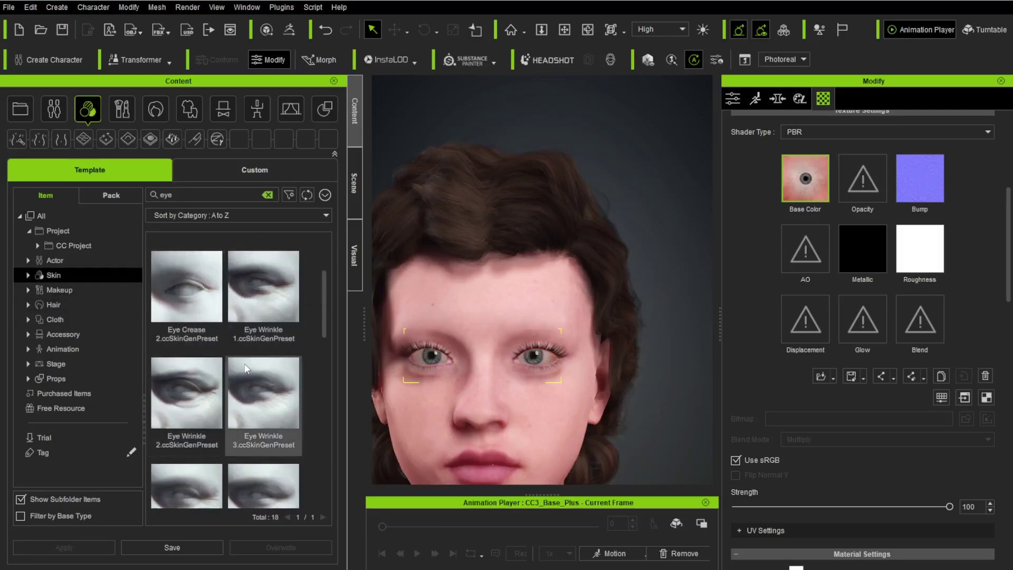
{"action": "scroll", "coordinate": [233, 391], "scroll_direction": "up", "scroll_amount": 3}
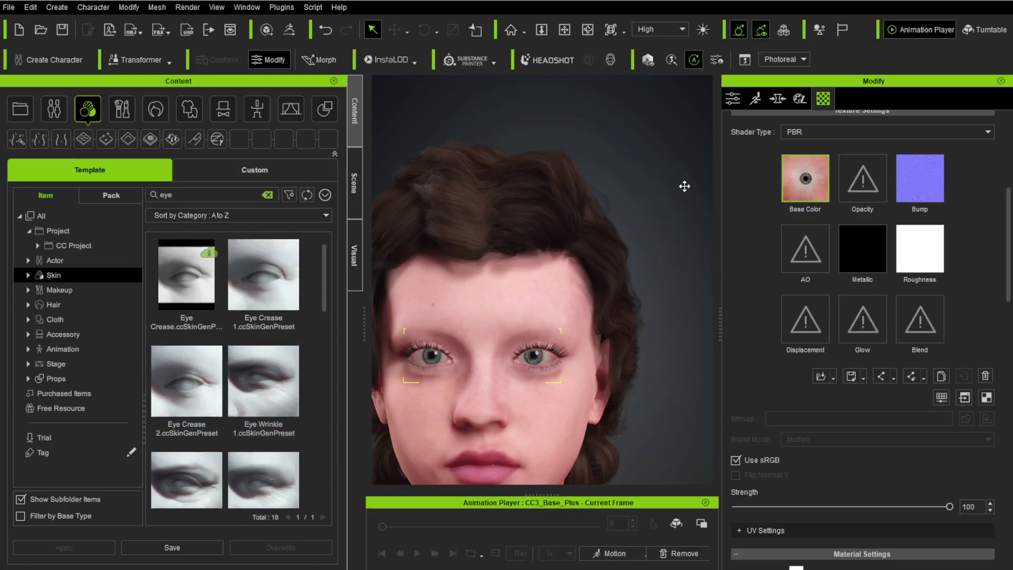
{"action": "scroll", "coordinate": [686, 179], "scroll_direction": "up", "scroll_amount": 2}
{"action": "scroll", "coordinate": [591, 292], "scroll_direction": "up", "scroll_amount": 5}
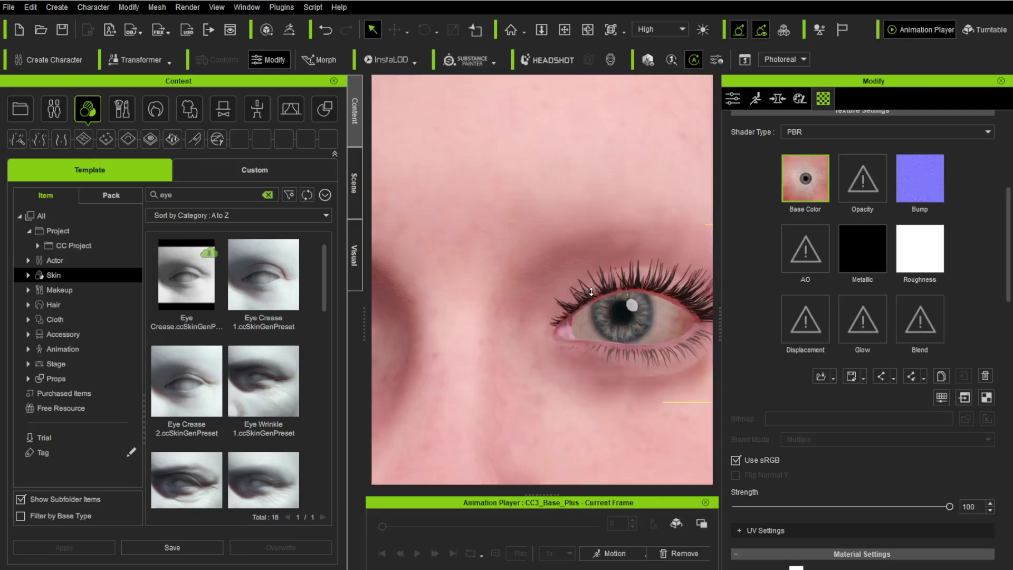
{"action": "scroll", "coordinate": [591, 292], "scroll_direction": "down", "scroll_amount": 6}
Orbit, pan and zoom the viewport to inspect the new eyes, ending at the character's back.
{"action": "right_click_drag", "start_coordinate": [506, 308], "coordinate": [574, 338]}
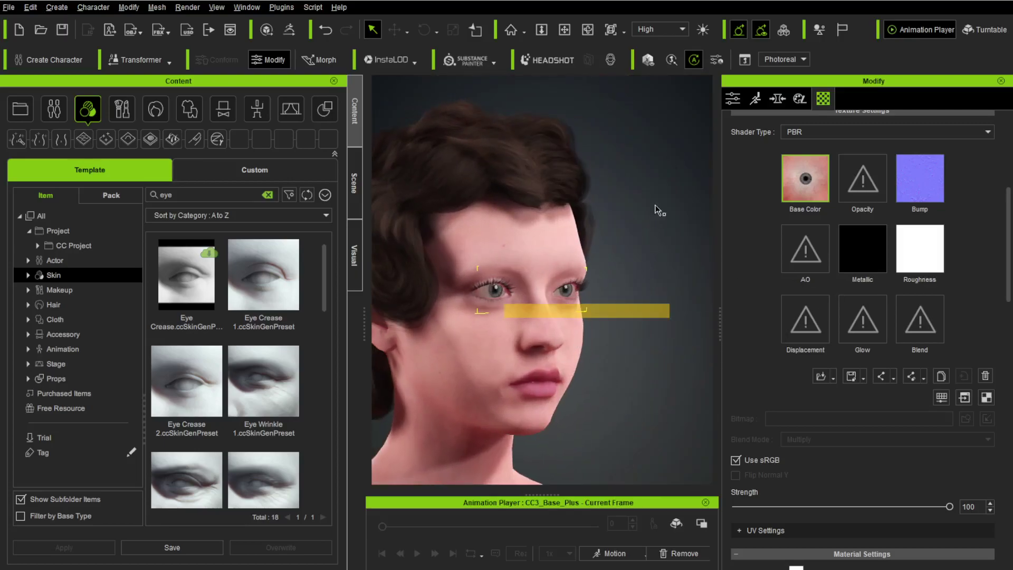
{"action": "middle_click_drag", "start_coordinate": [653, 220], "coordinate": [690, 192]}
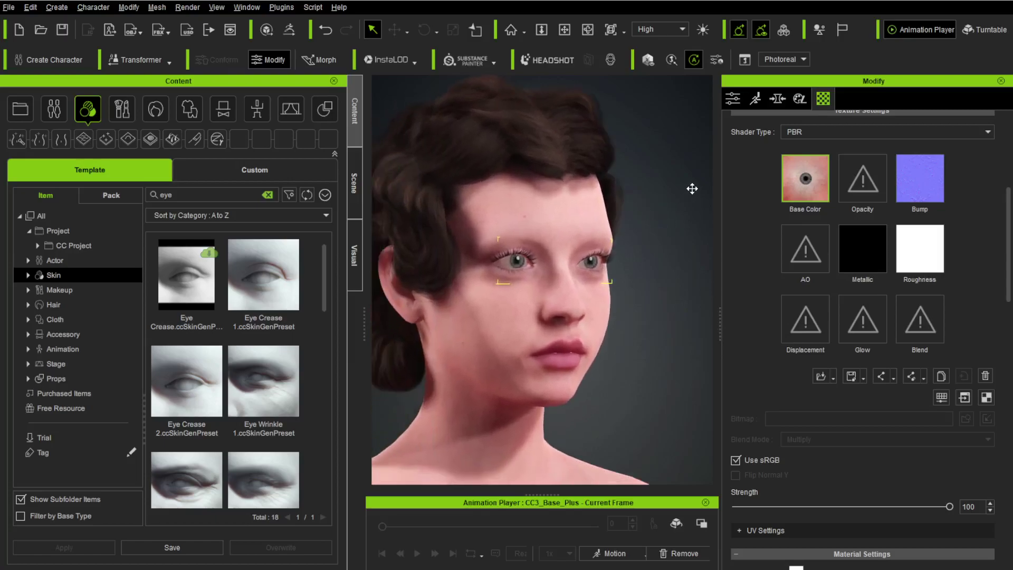
{"action": "right_click_drag", "start_coordinate": [674, 187], "coordinate": [614, 282]}
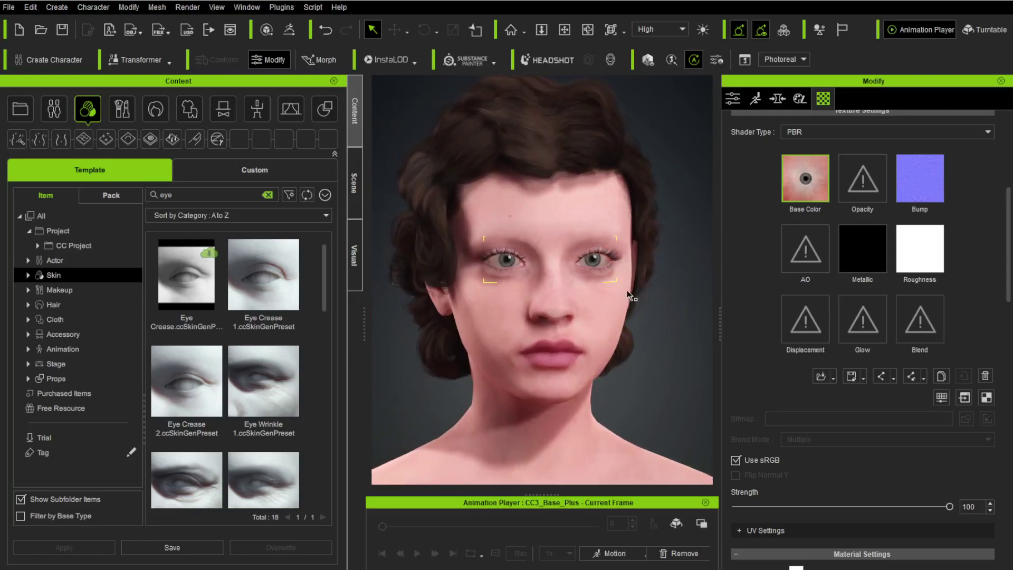
{"action": "scroll", "coordinate": [628, 296], "scroll_direction": "down", "scroll_amount": 5}
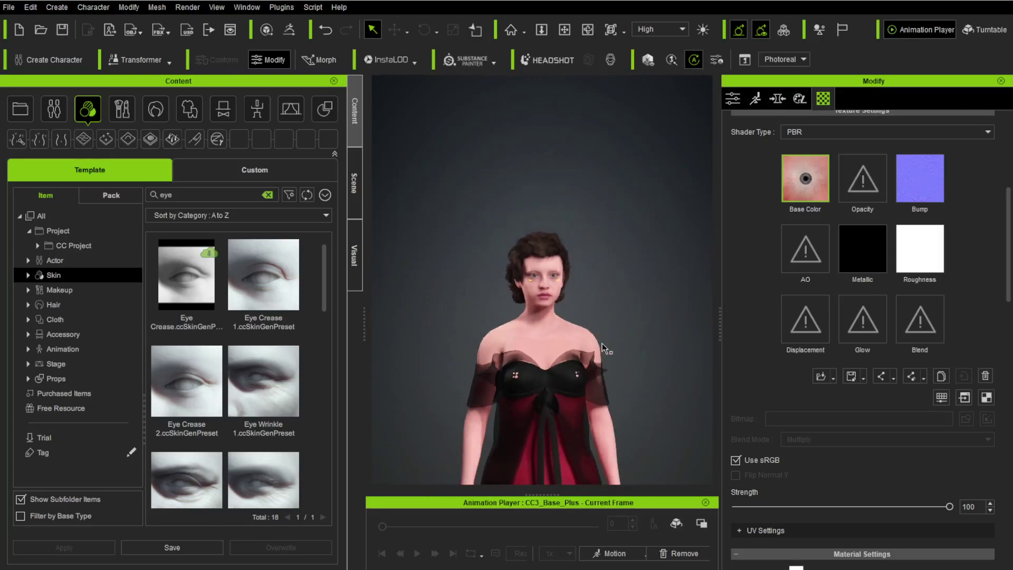
{"action": "scroll", "coordinate": [602, 343], "scroll_direction": "down", "scroll_amount": 2}
{"action": "scroll", "coordinate": [633, 276], "scroll_direction": "down", "scroll_amount": 3}
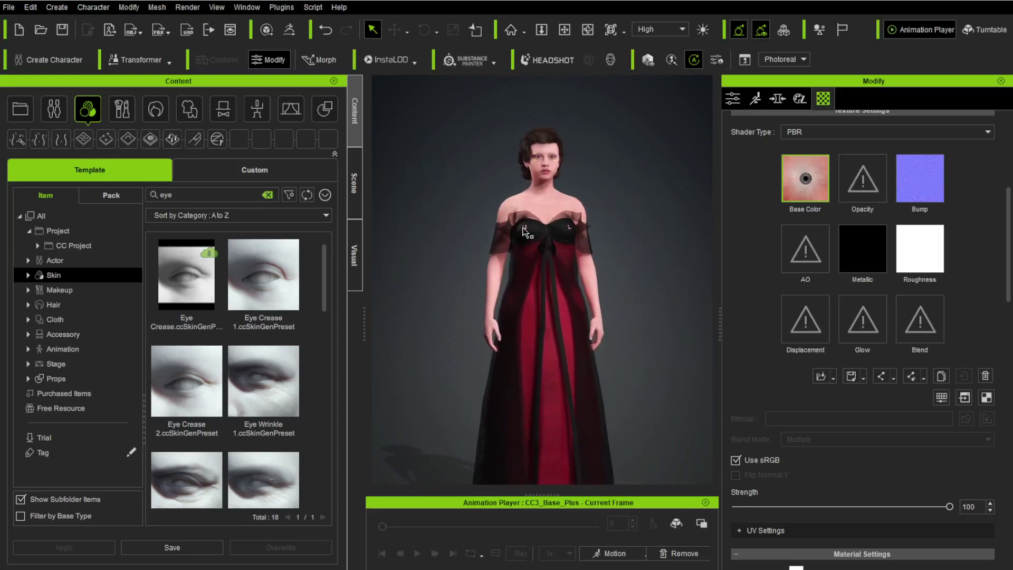
{"action": "right_click_drag", "start_coordinate": [657, 301], "coordinate": [658, 186]}
Select the character's body to show her Digital_Human Skin material settings.
{"action": "left_click", "coordinate": [568, 192]}
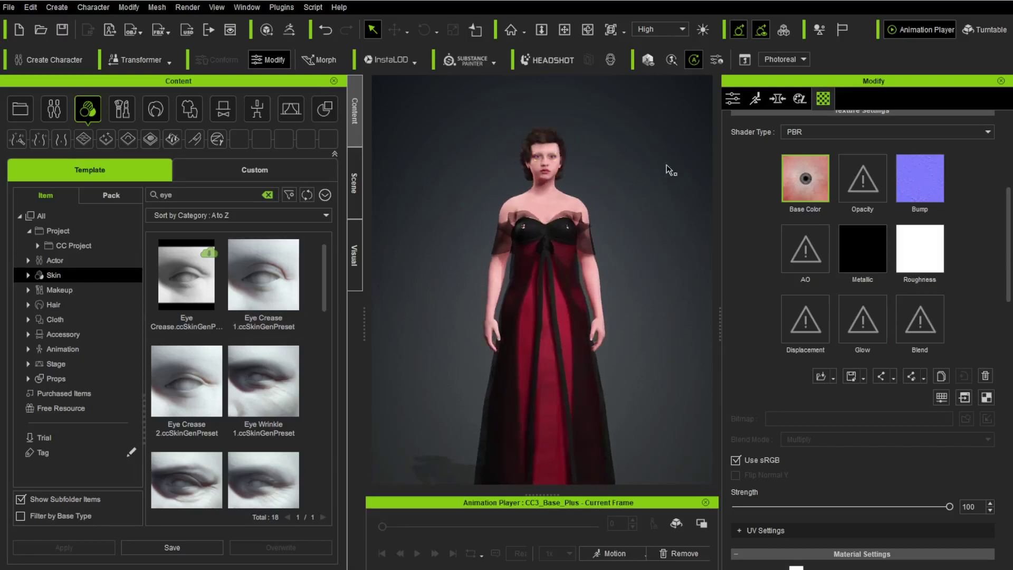